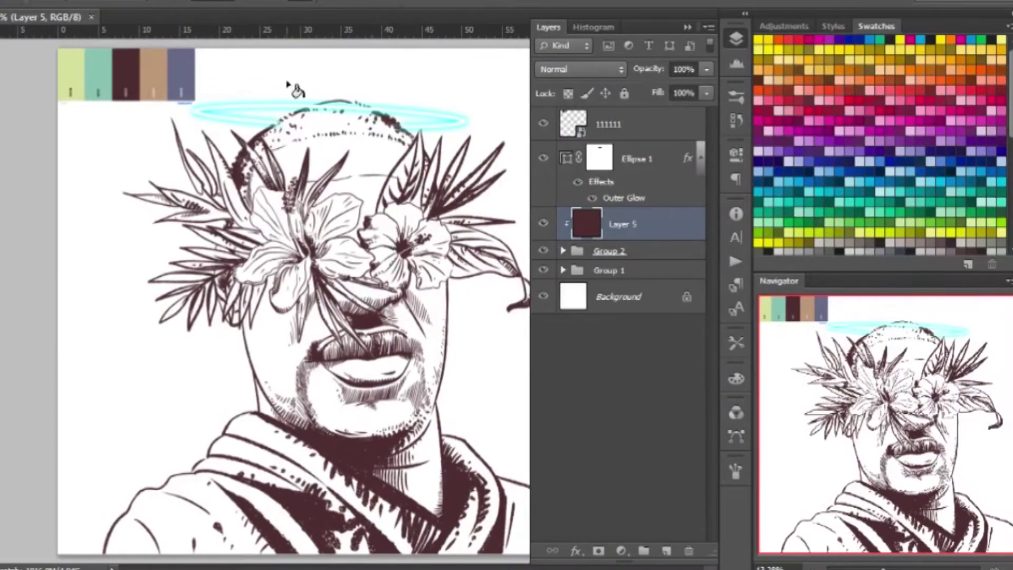
# - Add a new empty layer (Layer 6) below the line art, above Group 1
pyautogui.scroll(3, 427, 221)
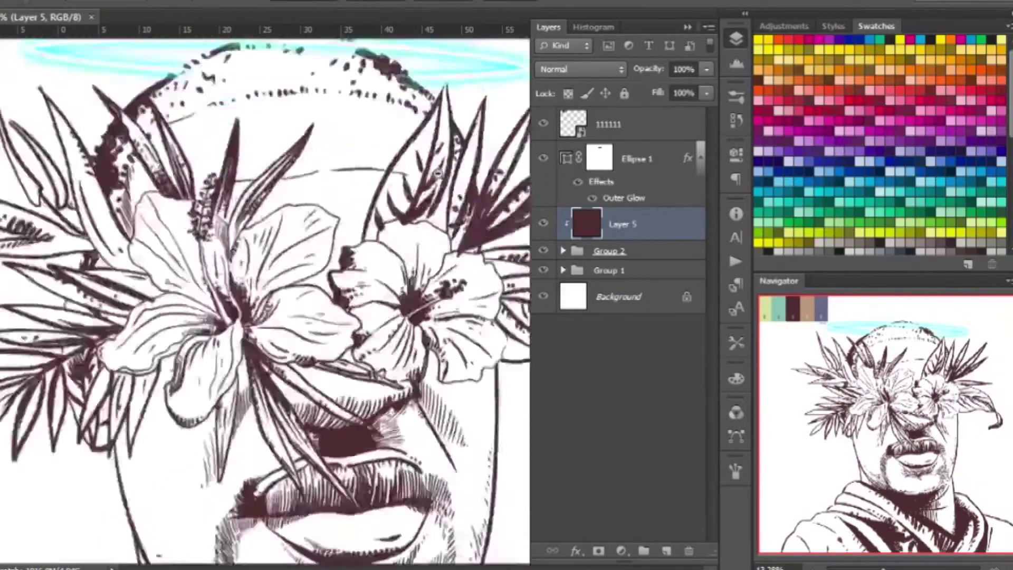
pyautogui.scroll(-4, 390, 234)
pyautogui.hotkey('alt', '[')
pyautogui.hotkey('alt', '[')
pyautogui.hotkey('ctrl', 'shift', 'alt', 'n')
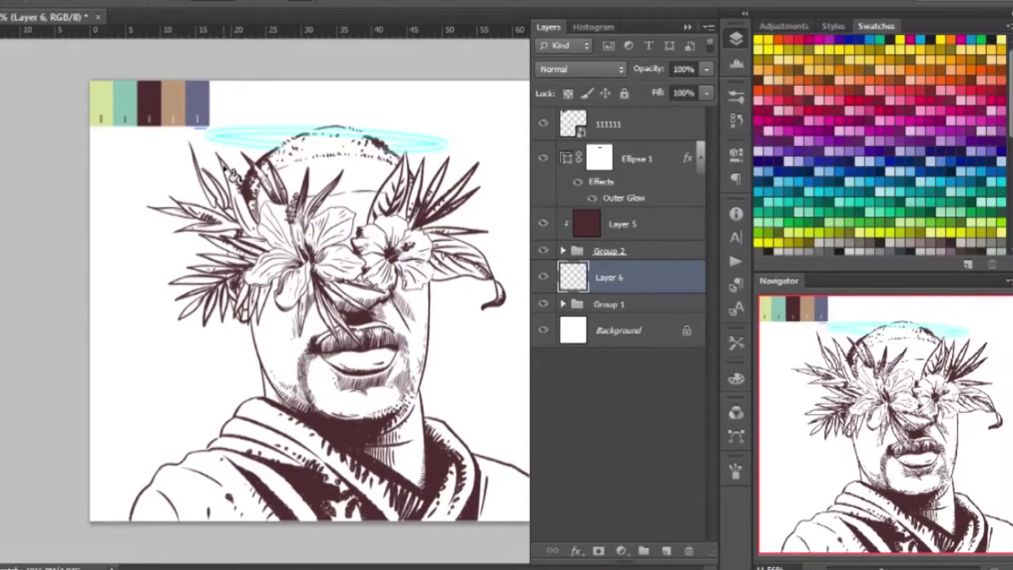
# - Paint the man's face and neck pale green on Layer 6
pyautogui.scroll(3, 327, 356)
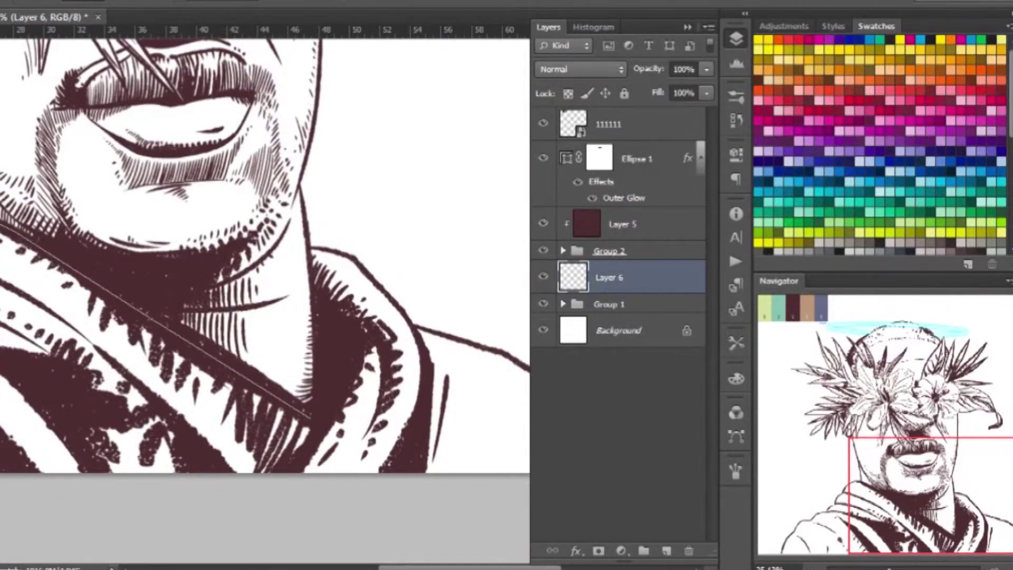
pyautogui.scroll(-2, 84, 296)
pyautogui.scroll(4, 85, 295)
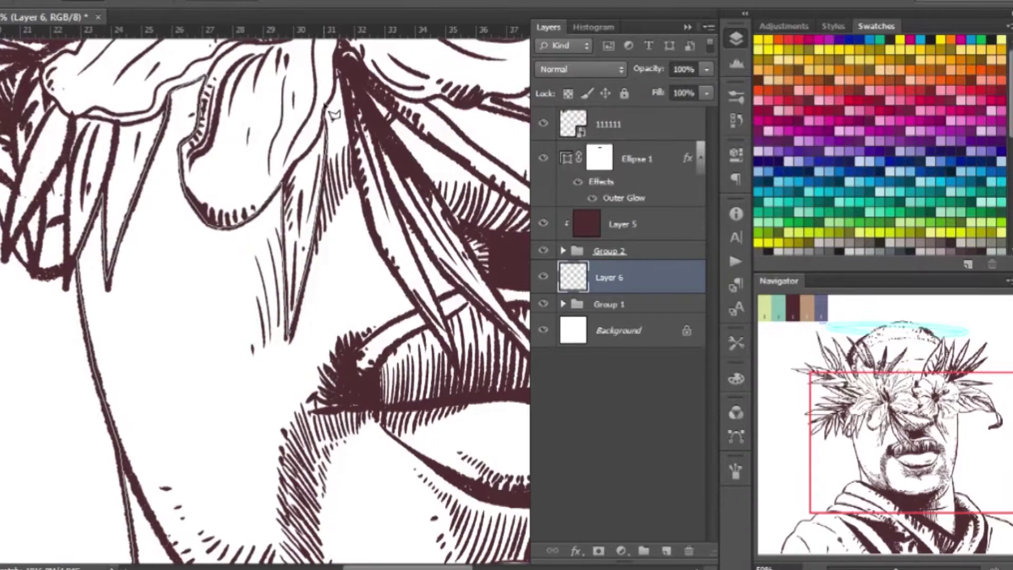
pyautogui.scroll(-2, 381, 244)
pyautogui.scroll(2, 308, 266)
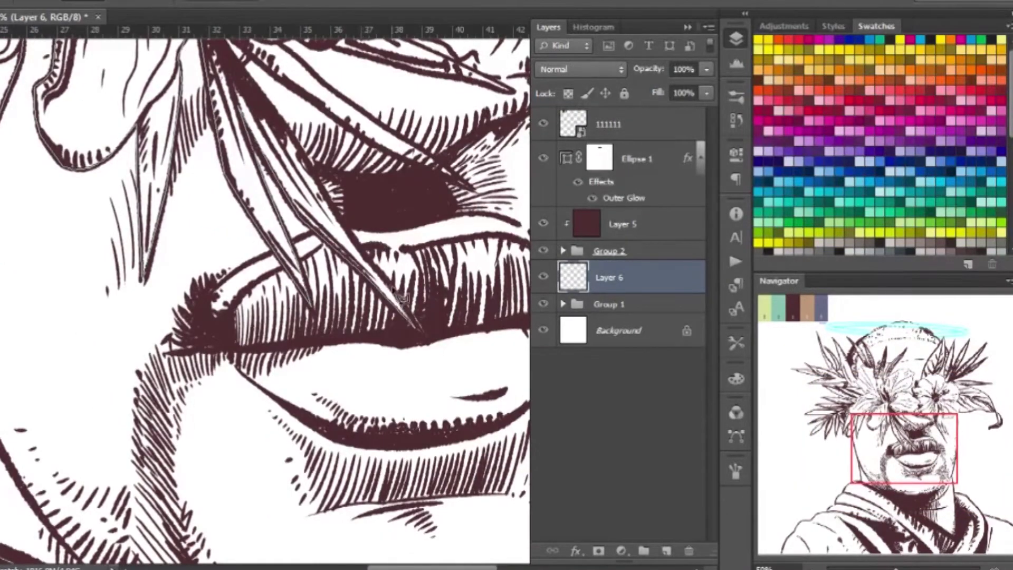
pyautogui.scroll(3, 305, 221)
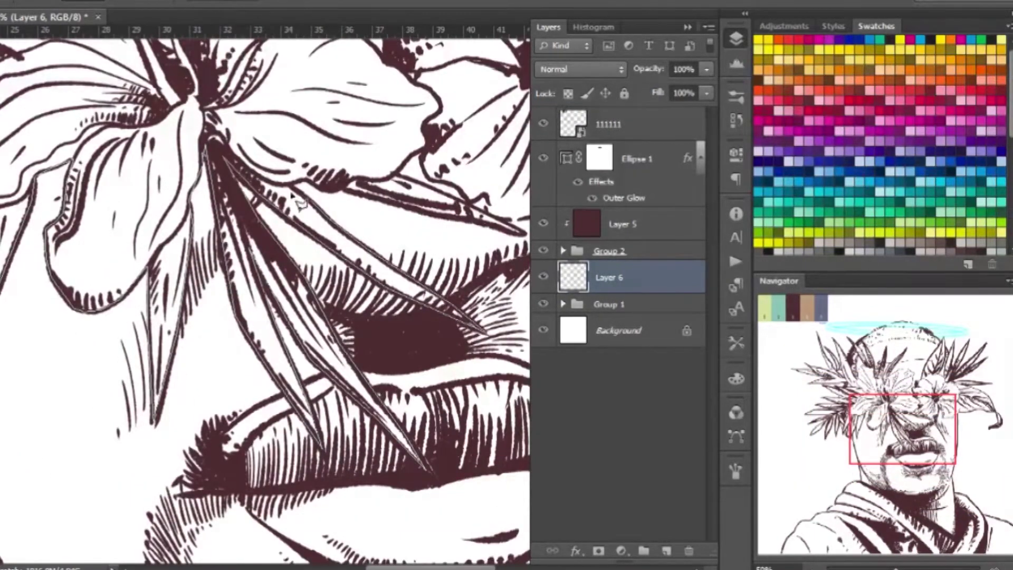
pyautogui.hscroll(5, 293, 211)
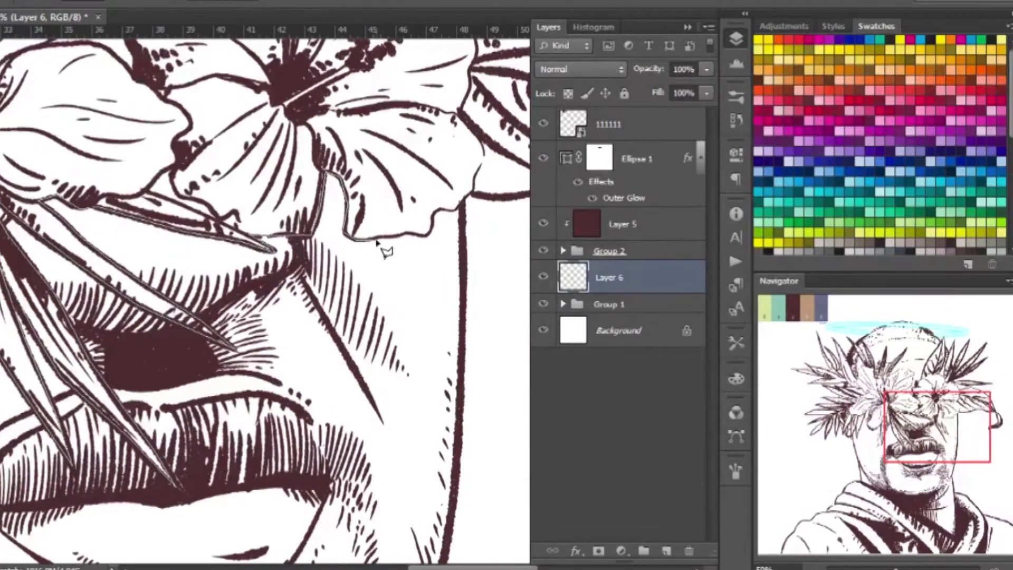
pyautogui.scroll(-3, 464, 222)
pyautogui.scroll(-3, 464, 222)
pyautogui.scroll(-3, 464, 222)
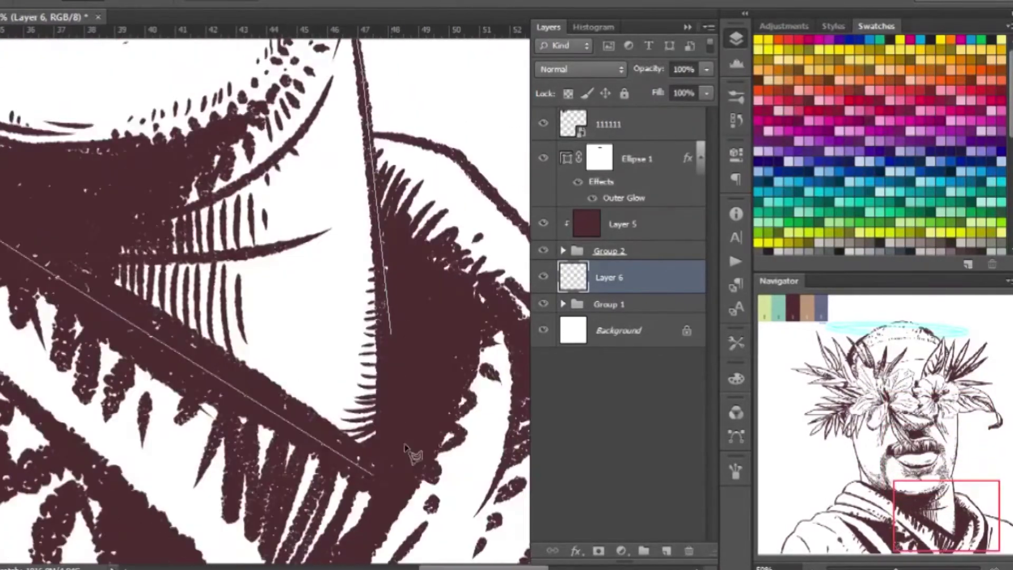
pyautogui.scroll(-3, 406, 332)
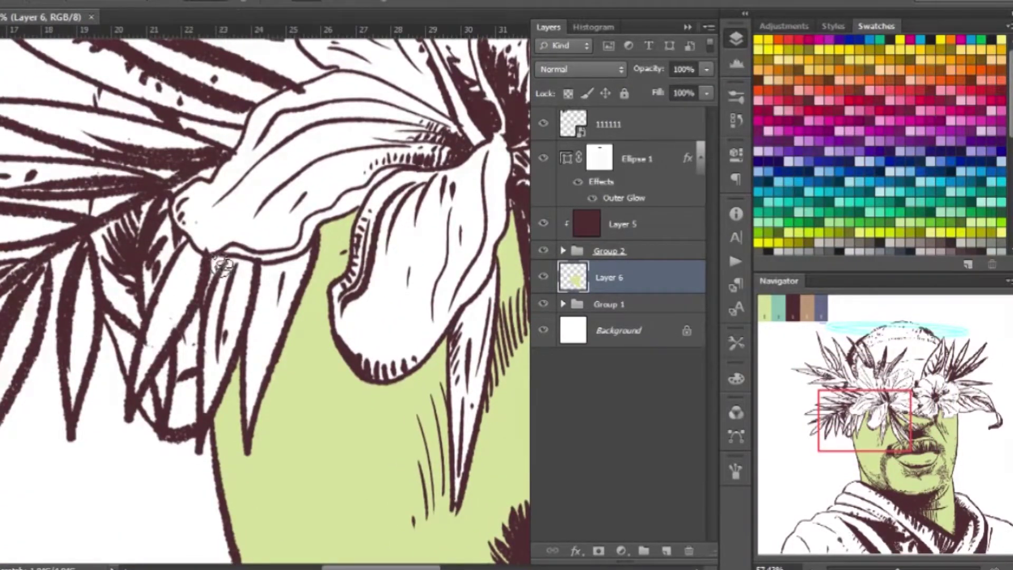
# - Brush green skin colour into the gaps between the leaves on the face
pyautogui.moveTo(222, 266); pyautogui.dragTo(147, 406)
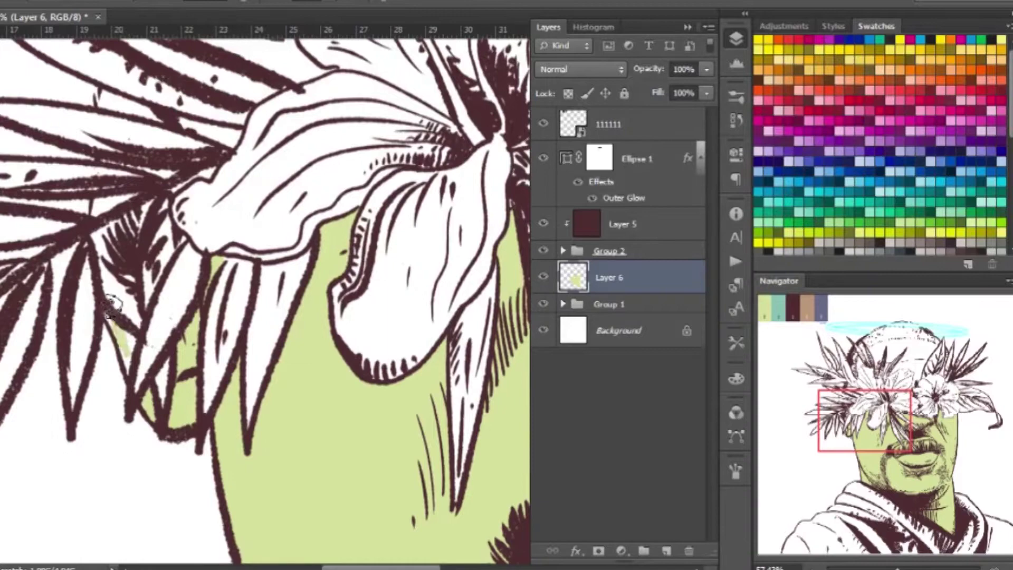
pyautogui.moveTo(127, 276); pyautogui.dragTo(108, 267)
pyautogui.scroll(2, 113, 316)
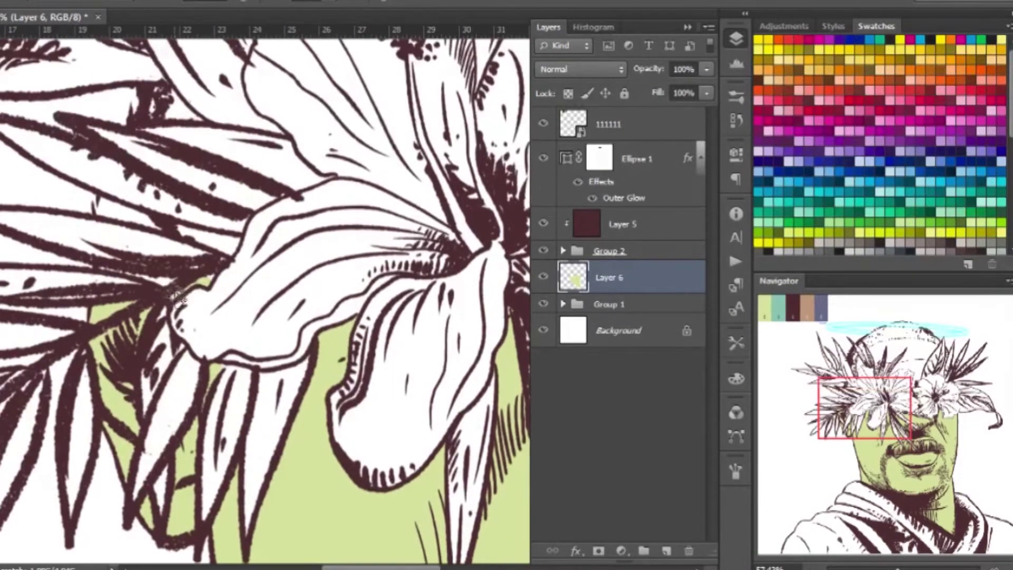
pyautogui.scroll(2, 131, 316)
pyautogui.scroll(-3, 243, 293)
pyautogui.scroll(5, 232, 298)
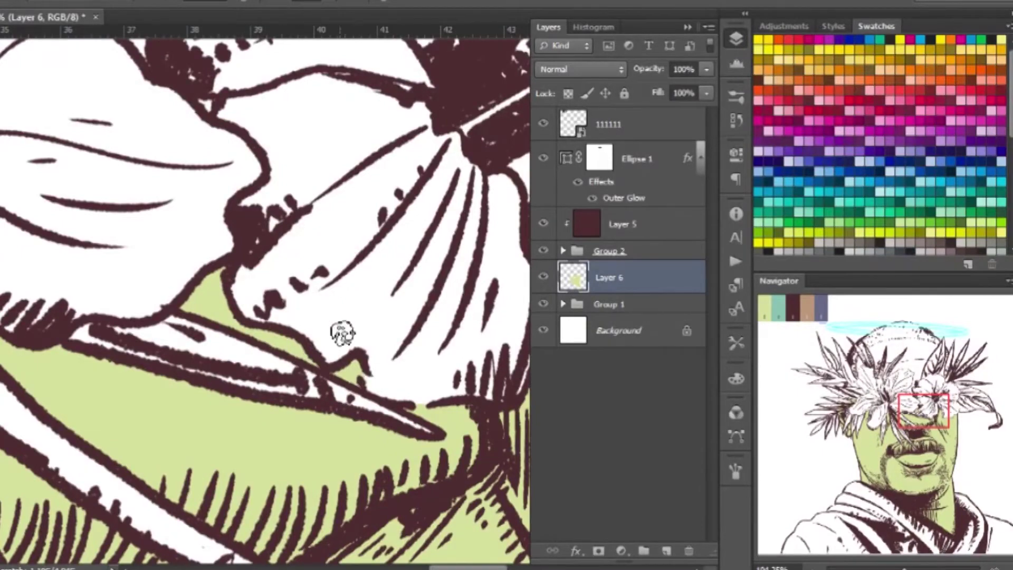
pyautogui.scroll(-3, 316, 327)
pyautogui.scroll(3, 222, 311)
# - Lasso the skin gaps around the flower petals and upper-left leaves, then save
pyautogui.moveTo(303, 401); pyautogui.dragTo(312, 326)
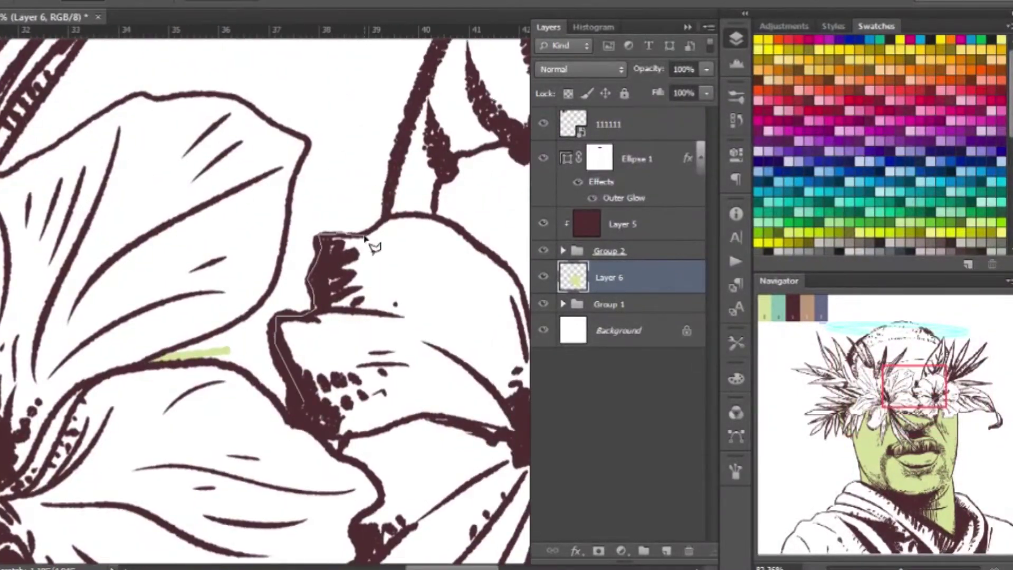
pyautogui.moveTo(364, 238)
pyautogui.mouseDown()
pyautogui.moveTo(267, 357)
pyautogui.moveTo(153, 353)
pyautogui.mouseUp()
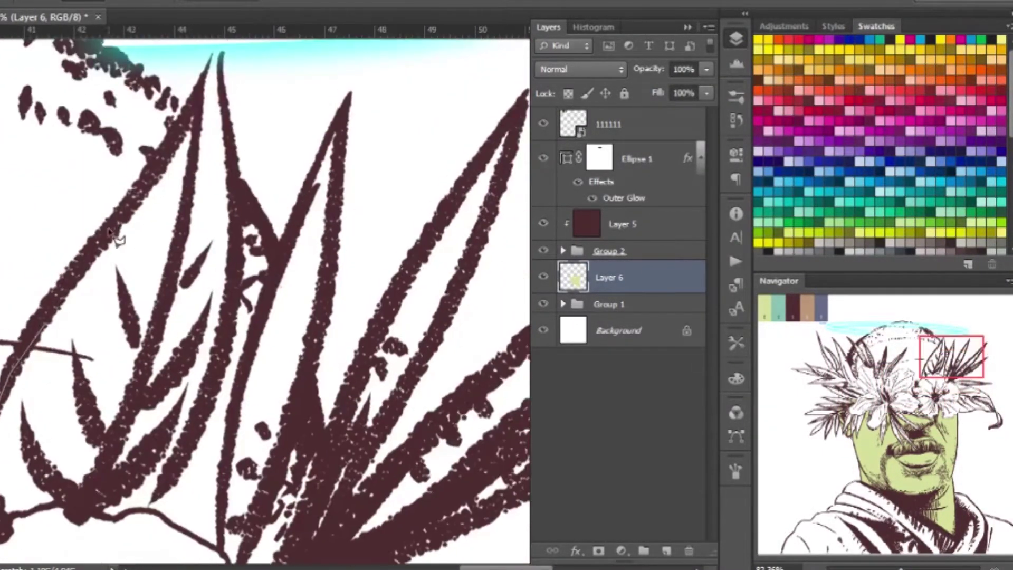
pyautogui.moveTo(95, 238)
pyautogui.mouseDown()
pyautogui.moveTo(199, 149)
pyautogui.moveTo(197, 445)
pyautogui.moveTo(234, 243)
pyautogui.moveTo(214, 203)
pyautogui.moveTo(237, 184)
pyautogui.moveTo(195, 538)
pyautogui.moveTo(355, 296)
pyautogui.moveTo(306, 285)
pyautogui.mouseUp()
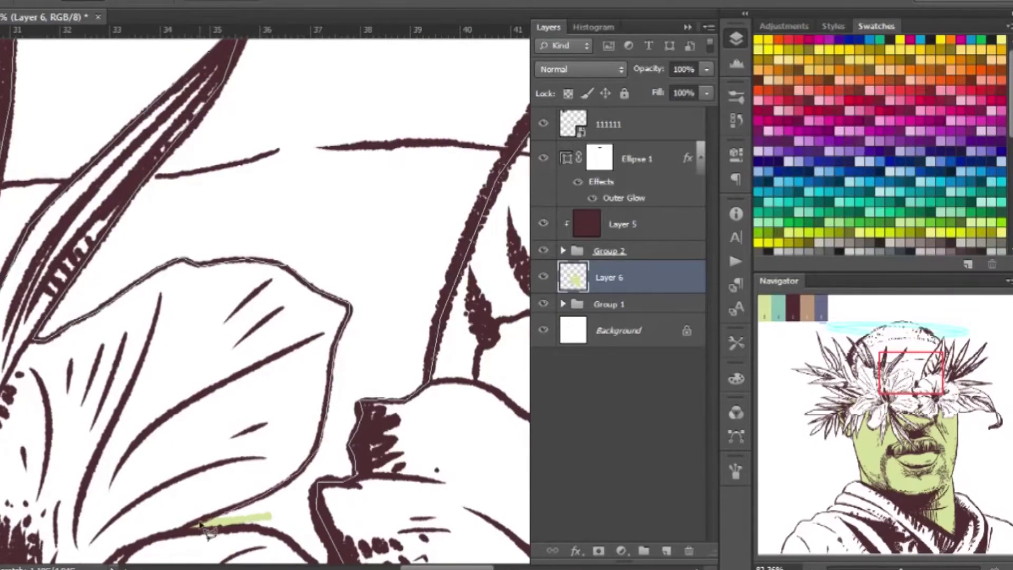
pyautogui.moveTo(200, 524); pyautogui.dragTo(277, 341)
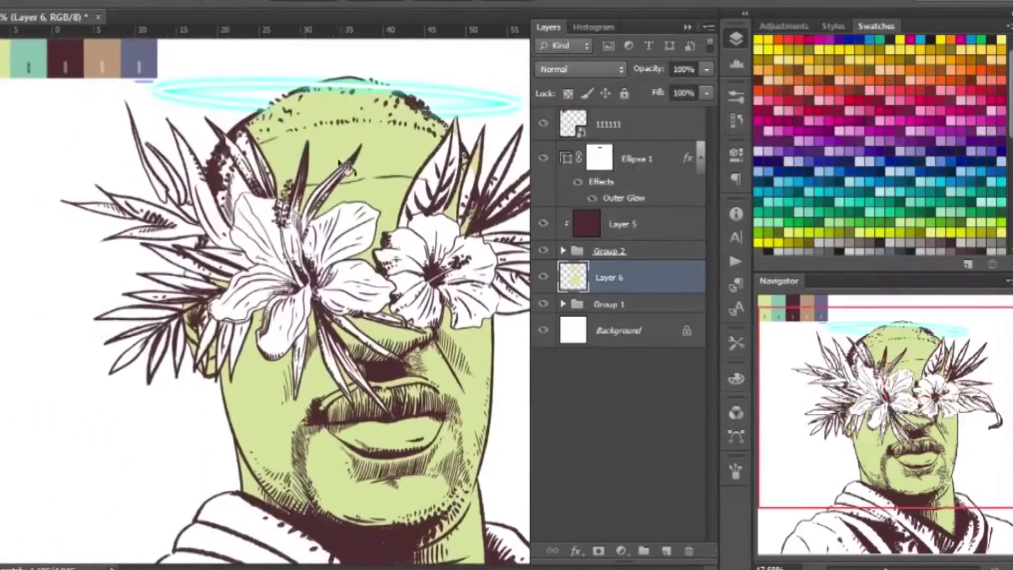
pyautogui.moveTo(343, 401); pyautogui.dragTo(298, 142)
pyautogui.moveTo(325, 295); pyautogui.dragTo(263, 250)
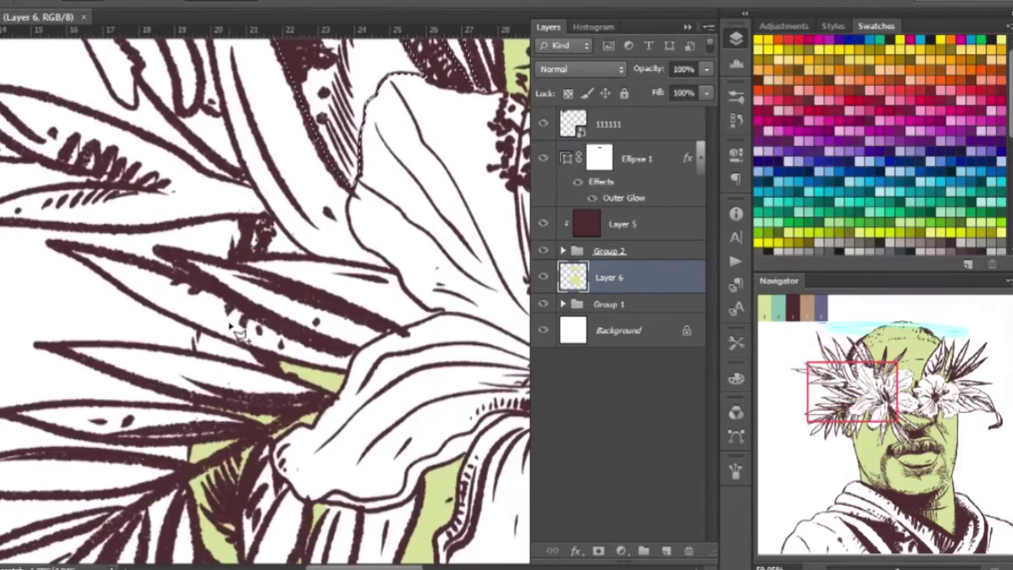
pyautogui.moveTo(327, 358); pyautogui.dragTo(279, 244)
pyautogui.hotkey('ctrl', '0')
pyautogui.hotkey('ctrl', 's')
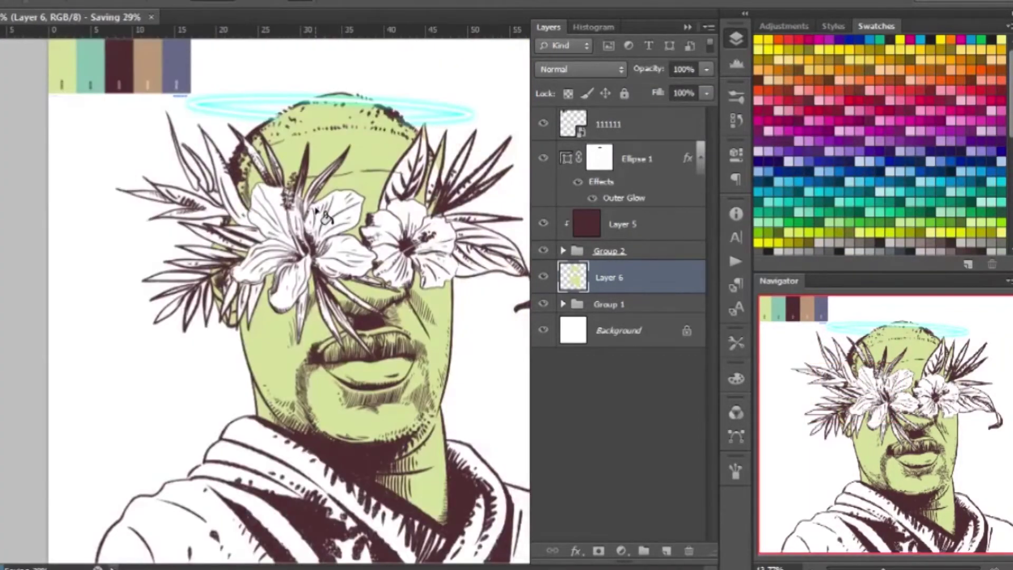
# - Change Ellipse 1's Outer Glow colour from cyan to yellow
pyautogui.scroll(-3, 443, 219)
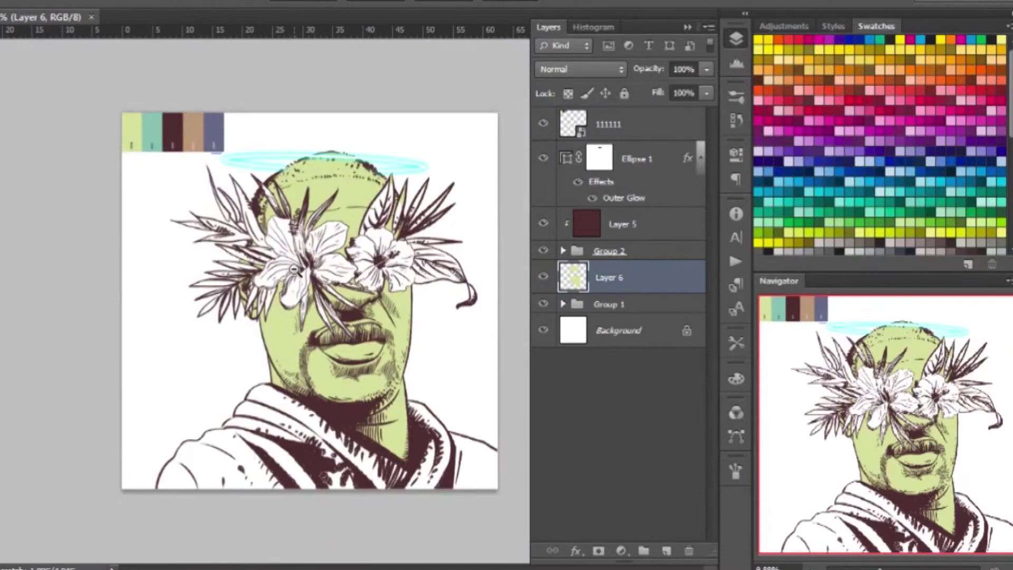
pyautogui.click(641, 159)
pyautogui.doubleClick(624, 197)
pyautogui.click(680, 147)
pyautogui.click(813, 142)
pyautogui.click(995, 74)
pyautogui.click(967, 101)
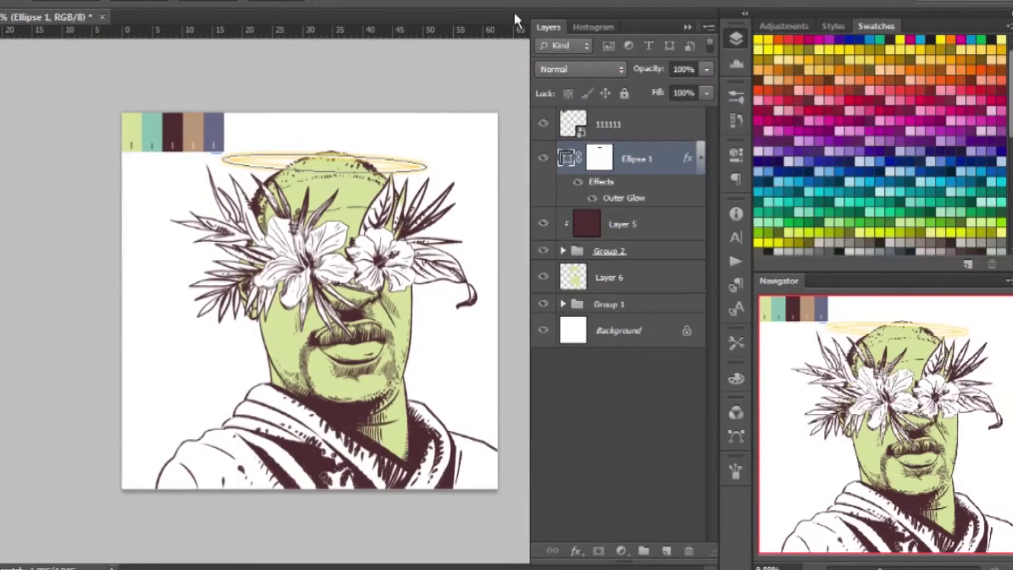
pyautogui.hotkey('ctrl', 's')
pyautogui.scroll(3, 357, 255)
pyautogui.scroll(2, 351, 177)
pyautogui.scroll(-4, 317, 158)
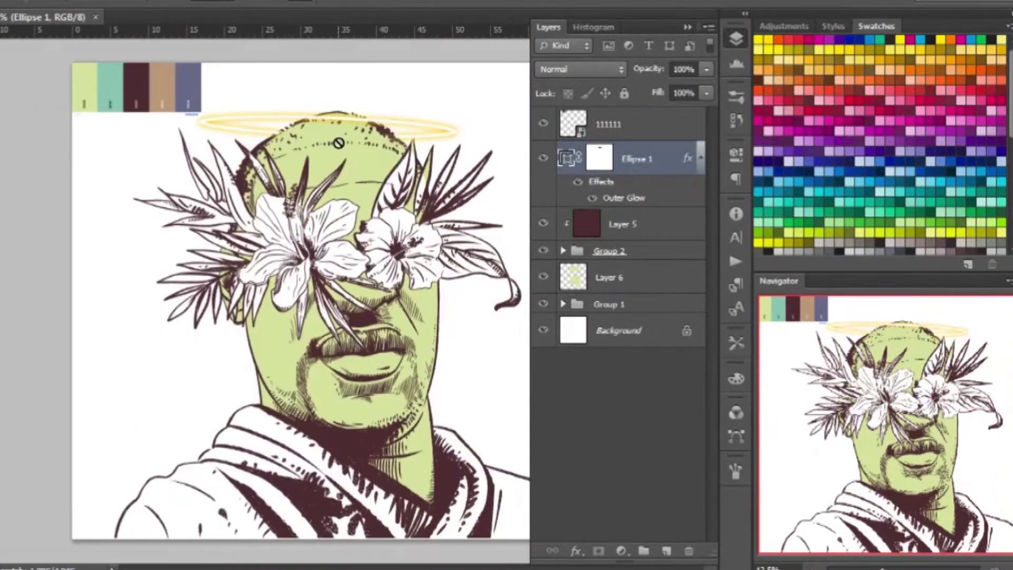
# - Lasso the hoodie's left shoulder on the skin layer and fill it purple
pyautogui.keyDown('ctrl'); pyautogui.click(337, 142); pyautogui.keyUp('ctrl')
pyautogui.scroll(3, 299, 203)
pyautogui.scroll(3, 299, 203)
pyautogui.press('l')
pyautogui.moveTo(8, 458); pyautogui.dragTo(106, 293)
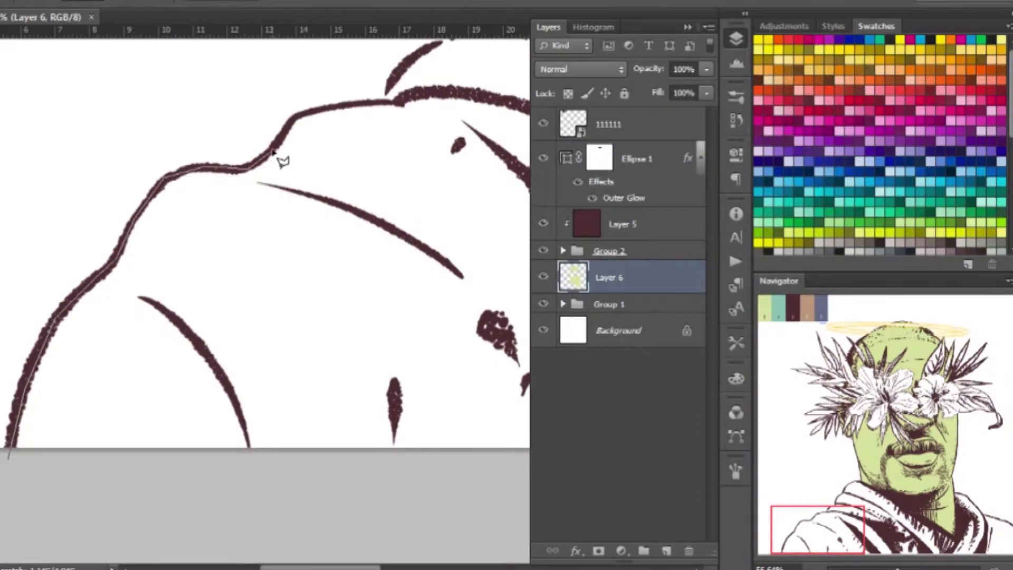
pyautogui.moveTo(274, 295); pyautogui.dragTo(143, 170)
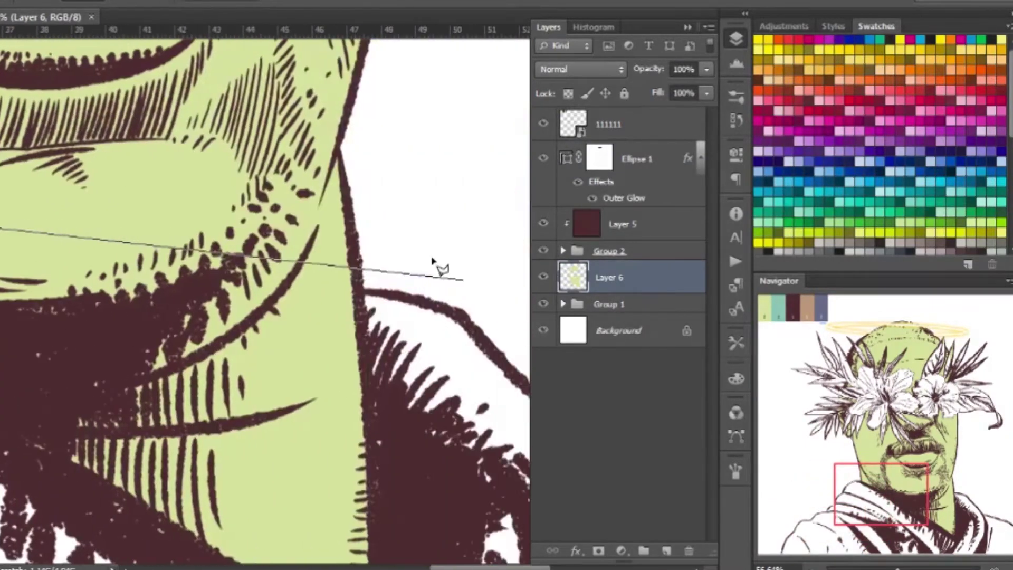
pyautogui.moveTo(431, 259); pyautogui.dragTo(425, 548)
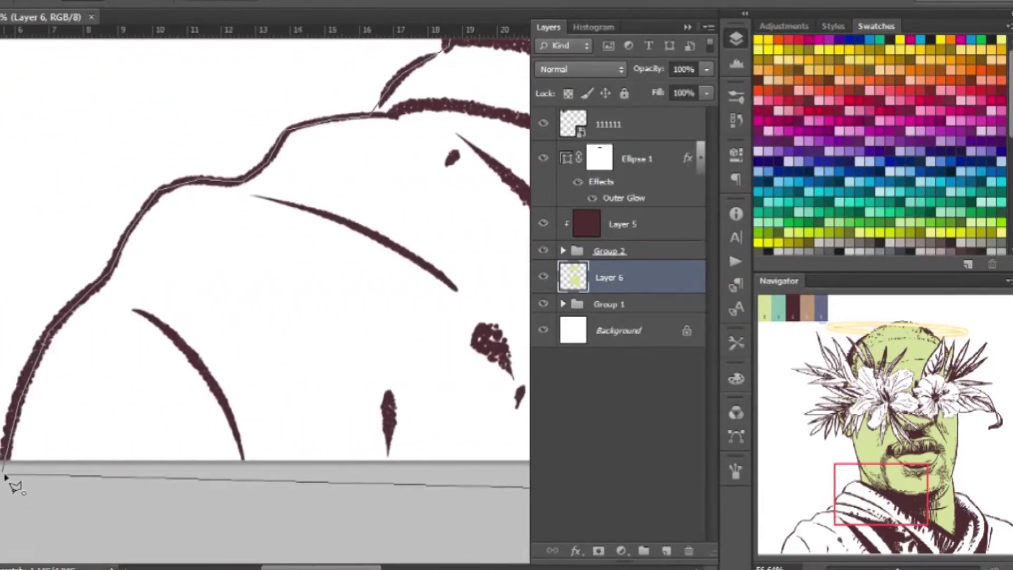
pyautogui.moveTo(425, 548); pyautogui.dragTo(11, 474)
pyautogui.hotkey('alt', 'BackSpace')
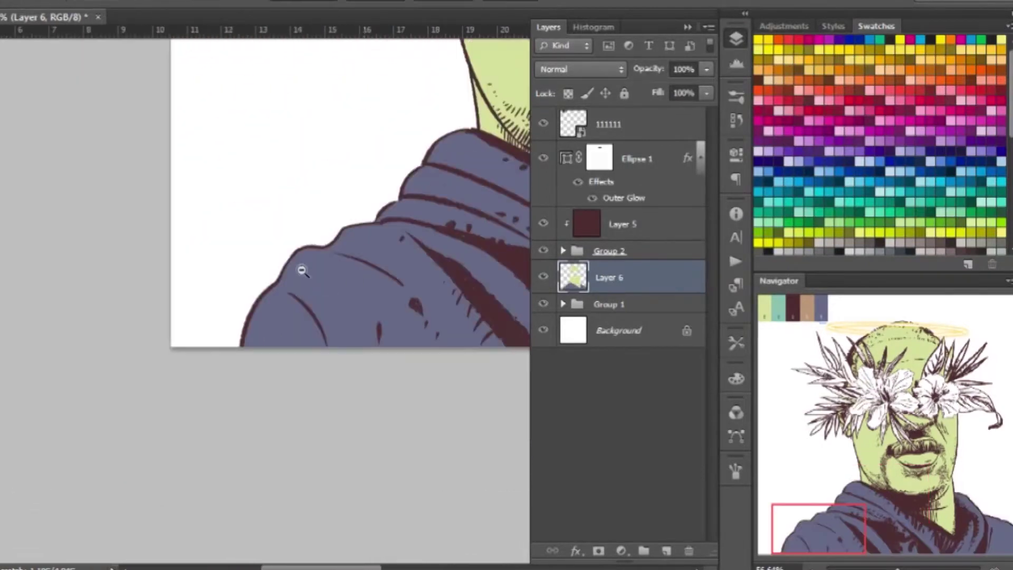
# - Zoom in on the hibiscus flowers and start a polygonal lasso along the right flower's petals
pyautogui.keyDown('alt'); pyautogui.click(301, 270); pyautogui.keyUp('alt')
pyautogui.click(225, 304)
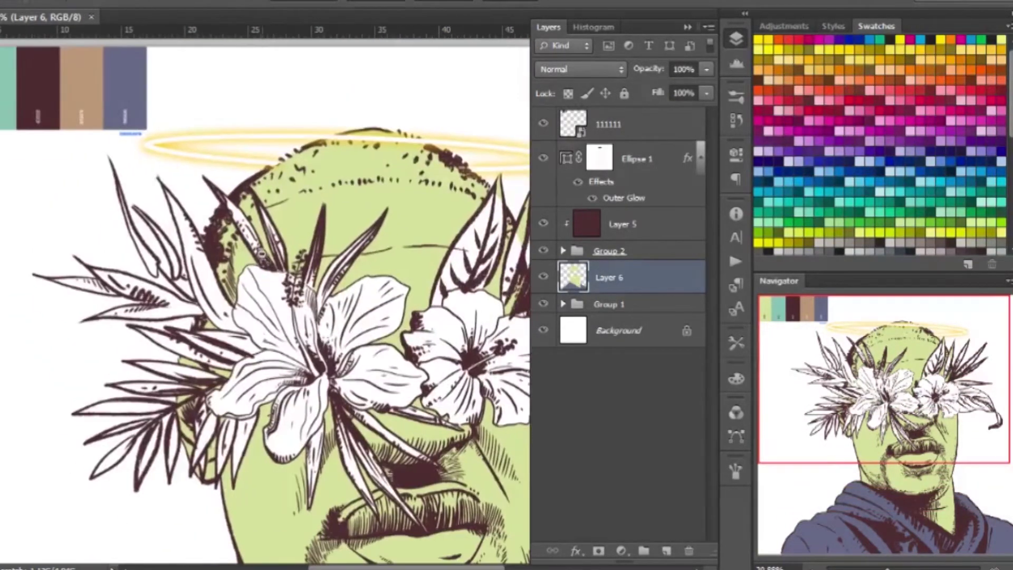
pyautogui.moveTo(333, 285); pyautogui.dragTo(221, 272)
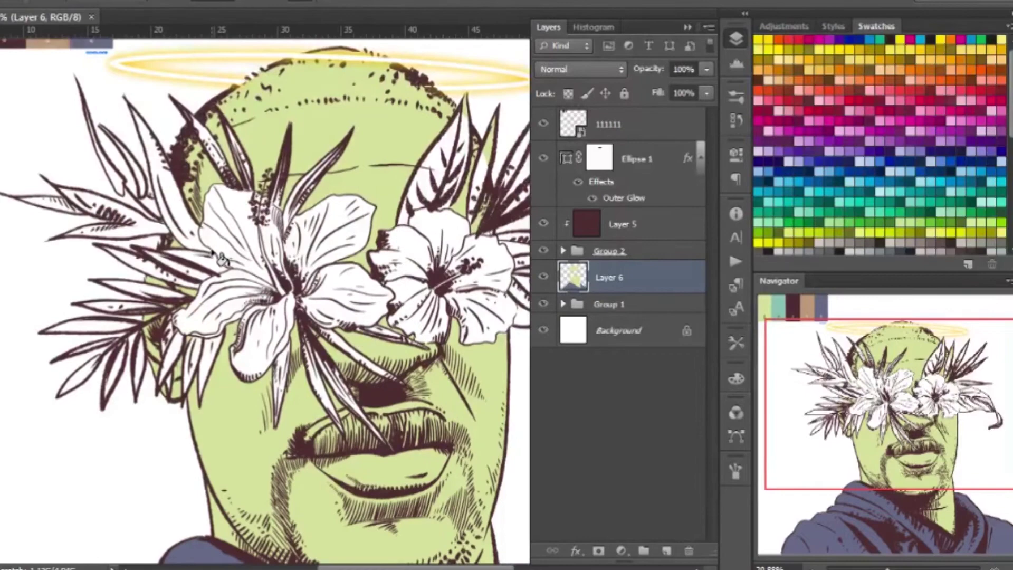
pyautogui.keyDown('alt'); pyautogui.click(220, 258); pyautogui.keyUp('alt')
pyautogui.click(174, 316)
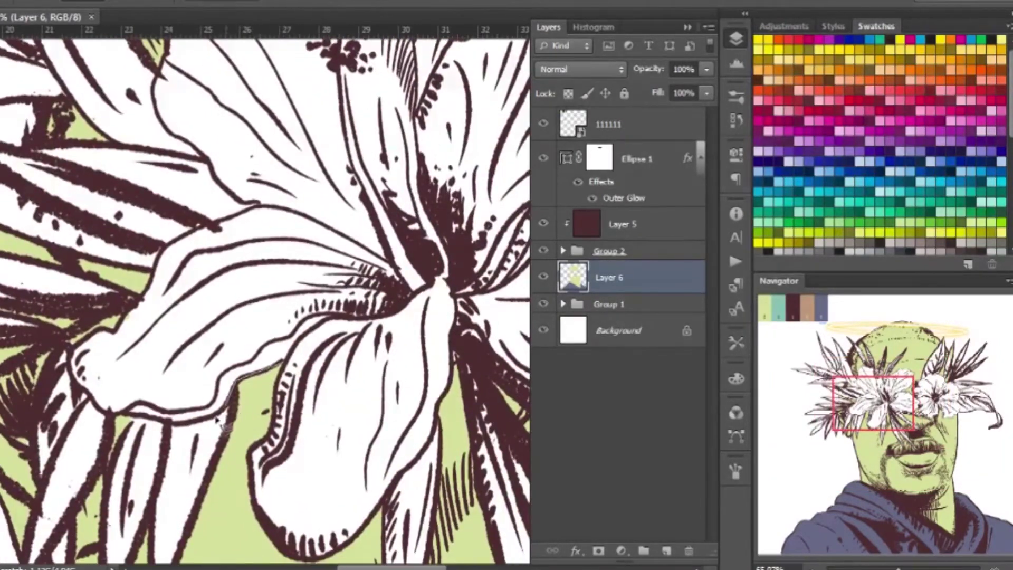
pyautogui.scroll(3, 185, 158)
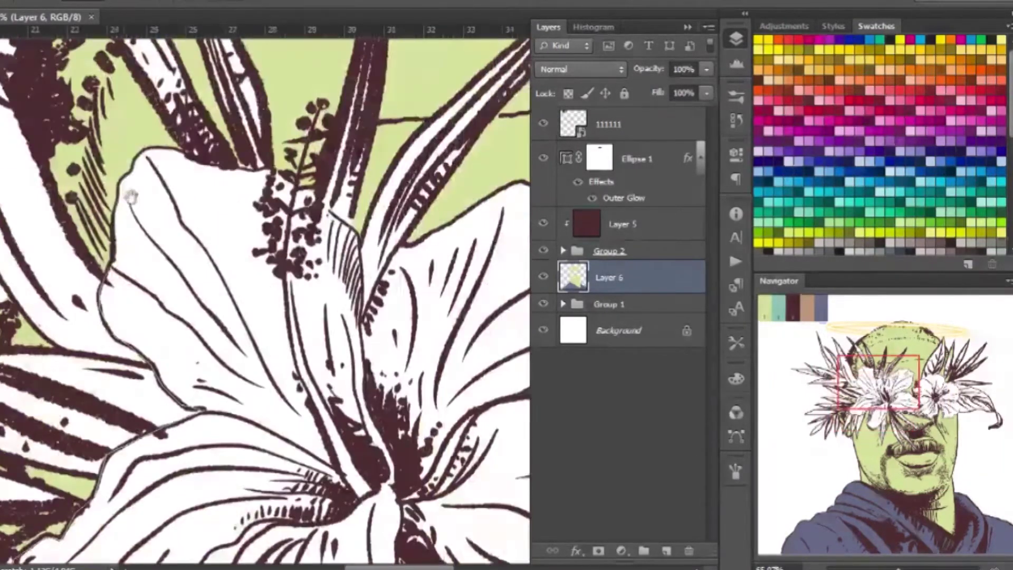
pyautogui.hscroll(3, 484, 214)
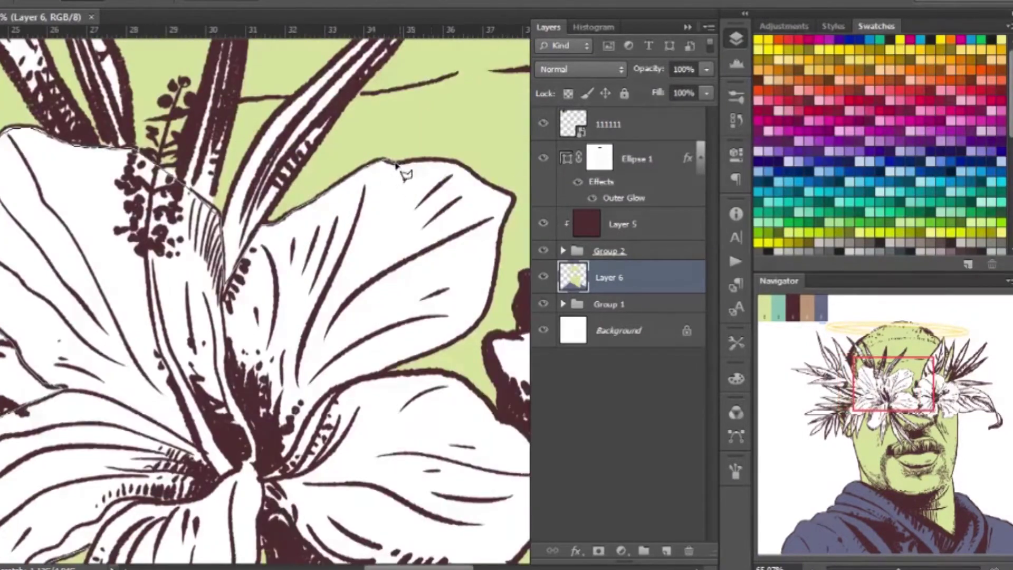
pyautogui.hscroll(1, 498, 315)
pyautogui.click(489, 172)
pyautogui.click(486, 247)
pyautogui.click(520, 263)
pyautogui.moveTo(521, 263); pyautogui.dragTo(90, 295)
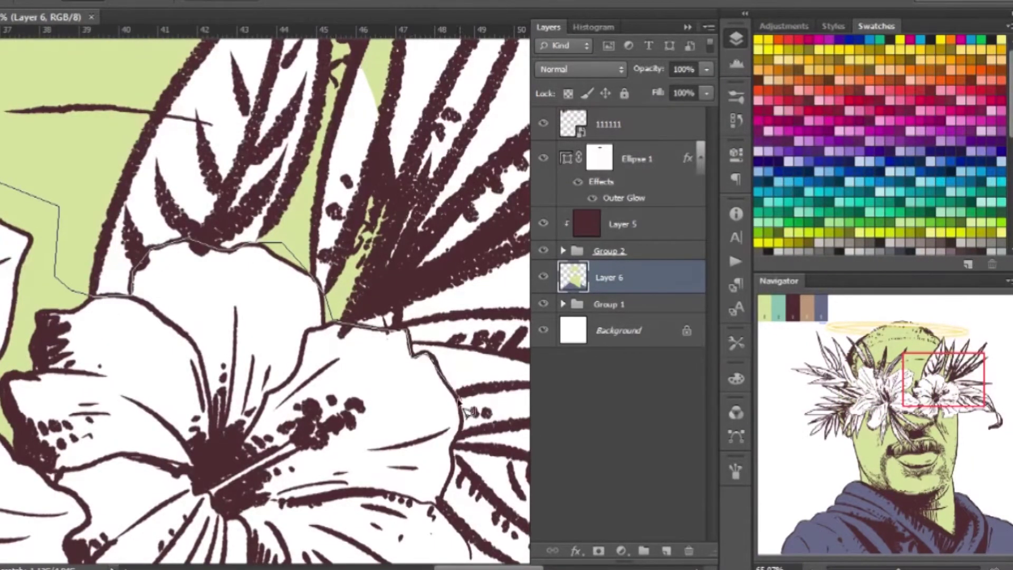
pyautogui.moveTo(445, 509); pyautogui.dragTo(359, 266)
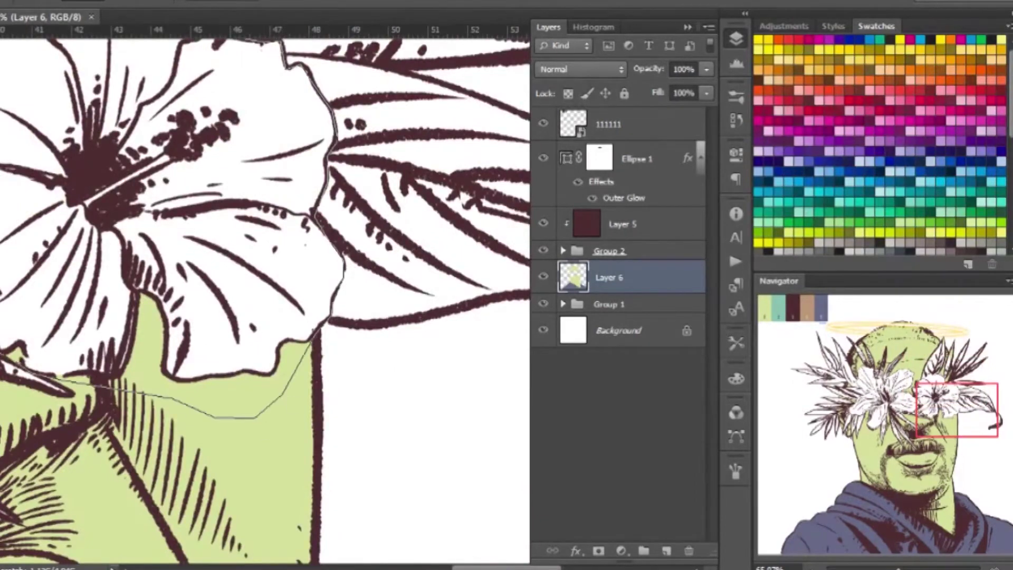
# - Fill both hibiscus flowers with tan-brown and save the portrait
pyautogui.hscroll(-5, 305, 363)
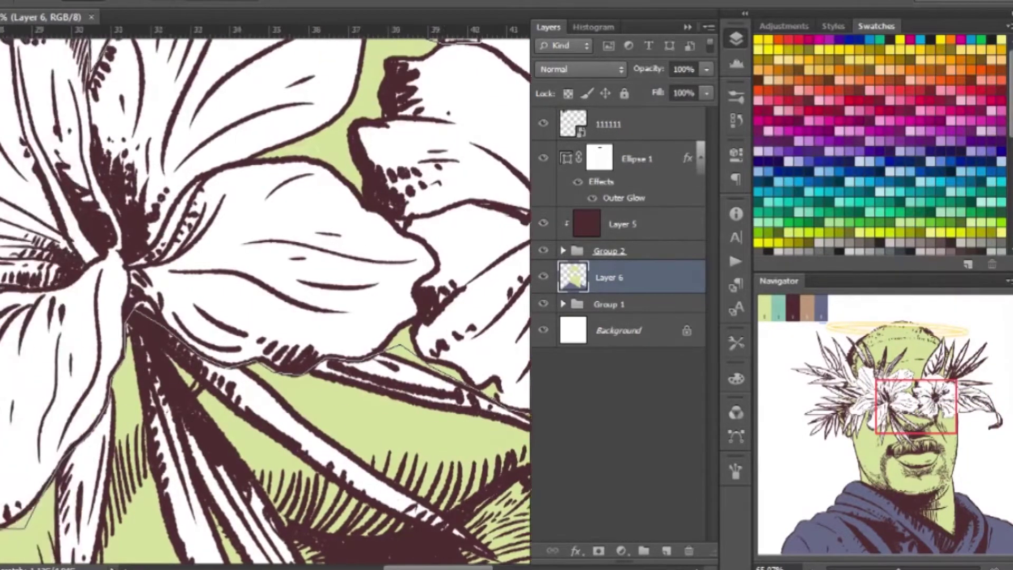
pyautogui.scroll(2, 283, 268)
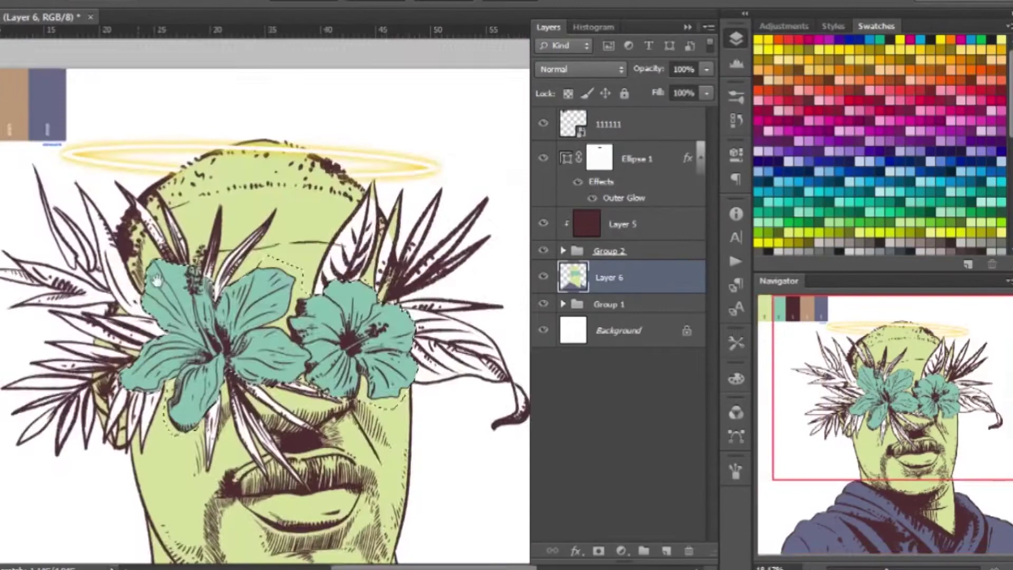
pyautogui.hotkey('alt', 'BackSpace')
pyautogui.hotkey('ctrl', 's')
pyautogui.scroll(5, 142, 302)
pyautogui.scroll(3, 143, 302)
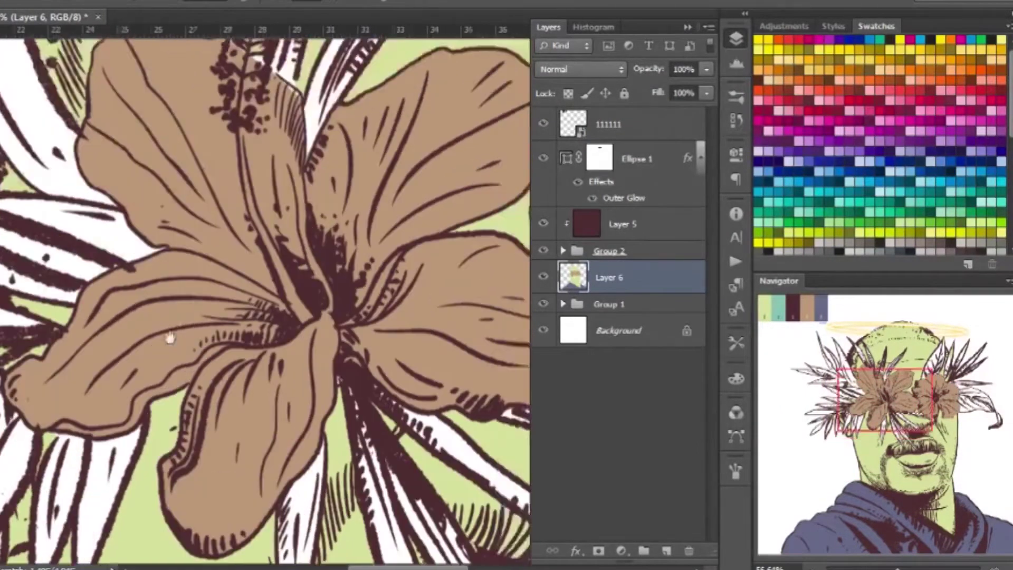
pyautogui.scroll(3, 63, 154)
pyautogui.scroll(5, 73, 174)
pyautogui.hscroll(3, 337, 246)
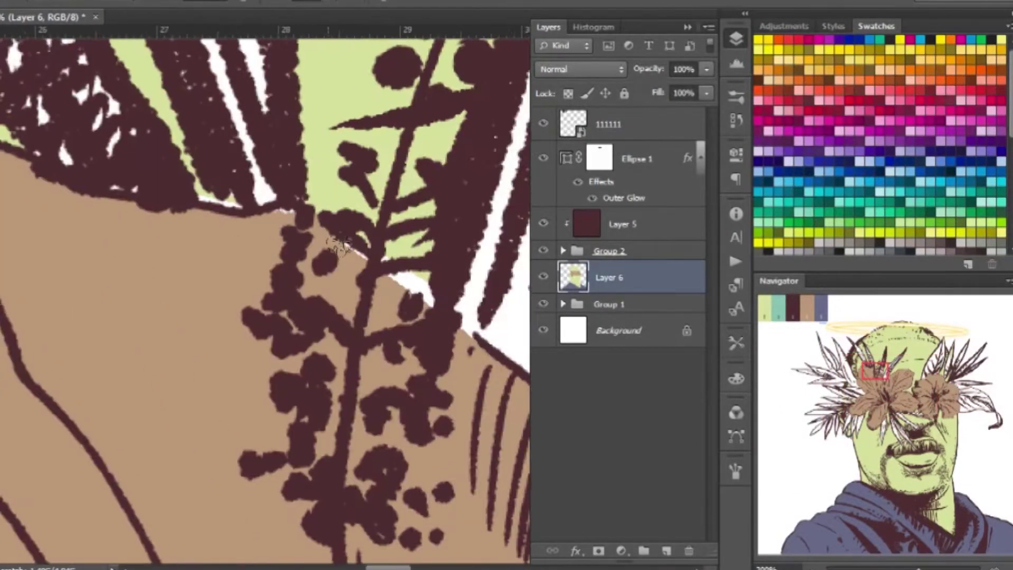
pyautogui.scroll(-4, 308, 223)
pyautogui.scroll(4, 285, 158)
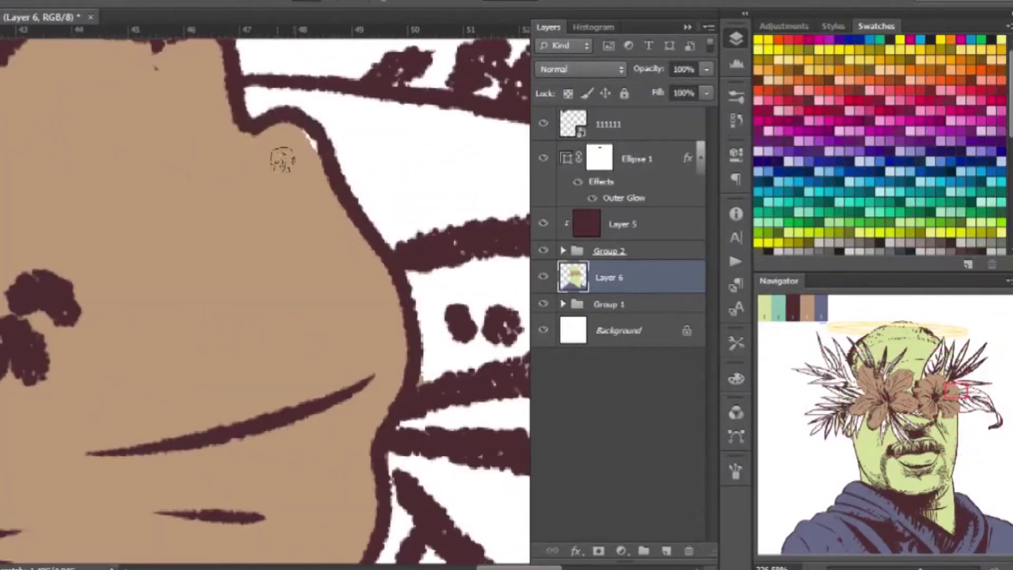
pyautogui.scroll(-5, 288, 270)
pyautogui.scroll(-5, 255, 301)
pyautogui.hotkey('ctrl', 's')
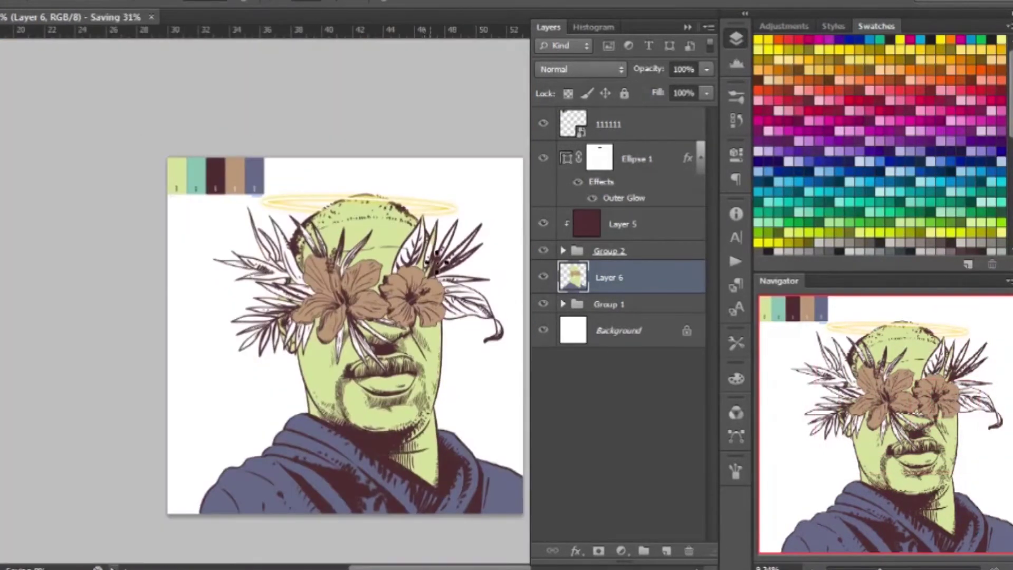
# - Change Ellipse 1's Outer Glow colour from yellow to light blue
pyautogui.doubleClick(624, 200)
pyautogui.click(852, 314)
pyautogui.press('Return')
pyautogui.press('Return')
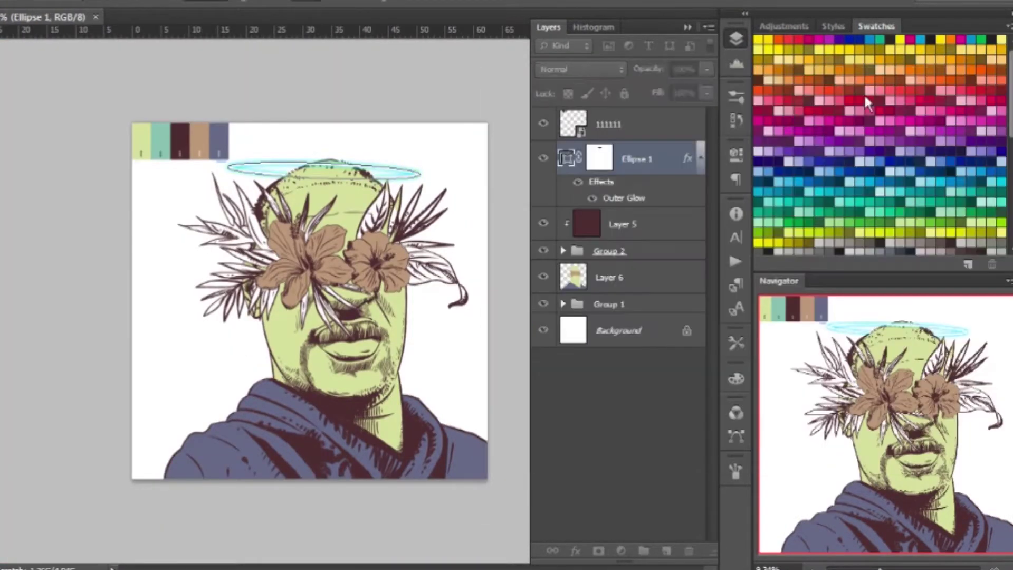
pyautogui.scroll(3, 97, 311)
pyautogui.scroll(-2, 97, 311)
pyautogui.scroll(3, 211, 370)
pyautogui.scroll(3, 211, 264)
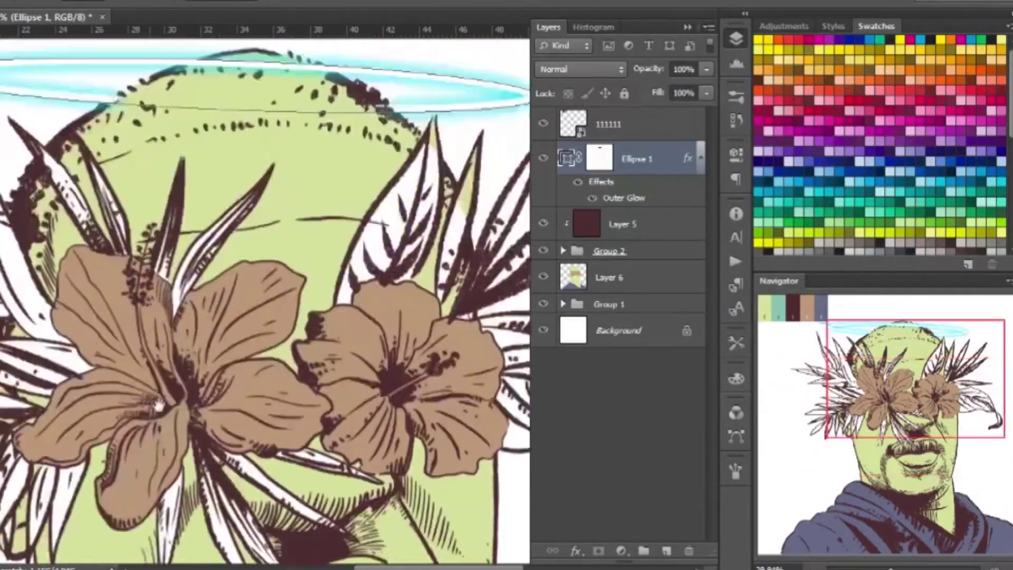
# - Begin a polygonal lasso outline around the leaves by the head
pyautogui.click(134, 162)
pyautogui.click(322, 189)
pyautogui.scroll(-3, 437, 194)
pyautogui.hscroll(-2, 179, 372)
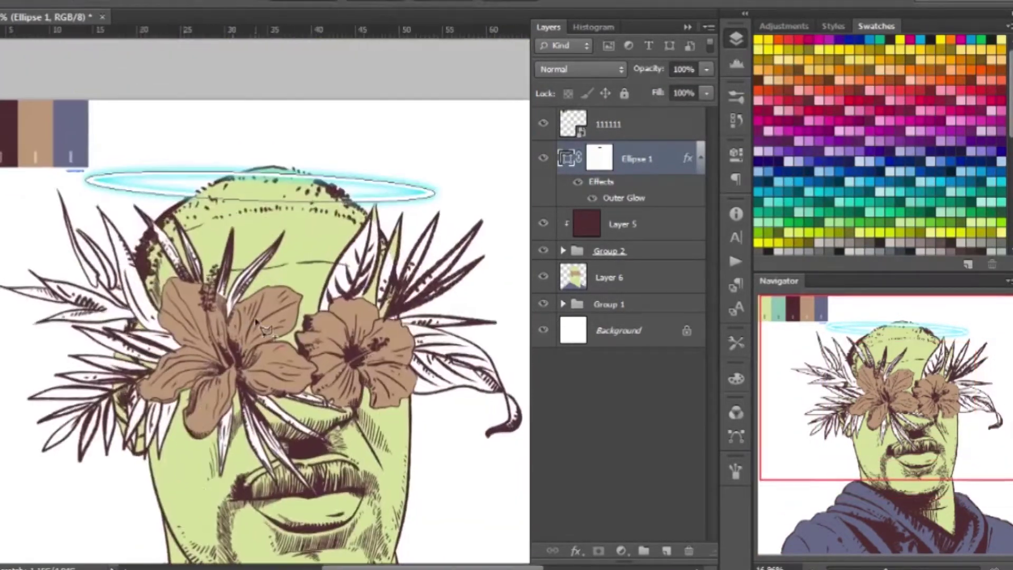
# - Fill the outlined leaves on Layer 6 with teal
pyautogui.scroll(-2, 264, 238)
pyautogui.scroll(-2, 316, 221)
pyautogui.keyDown('ctrl'); pyautogui.click(328, 216); pyautogui.keyUp('ctrl')
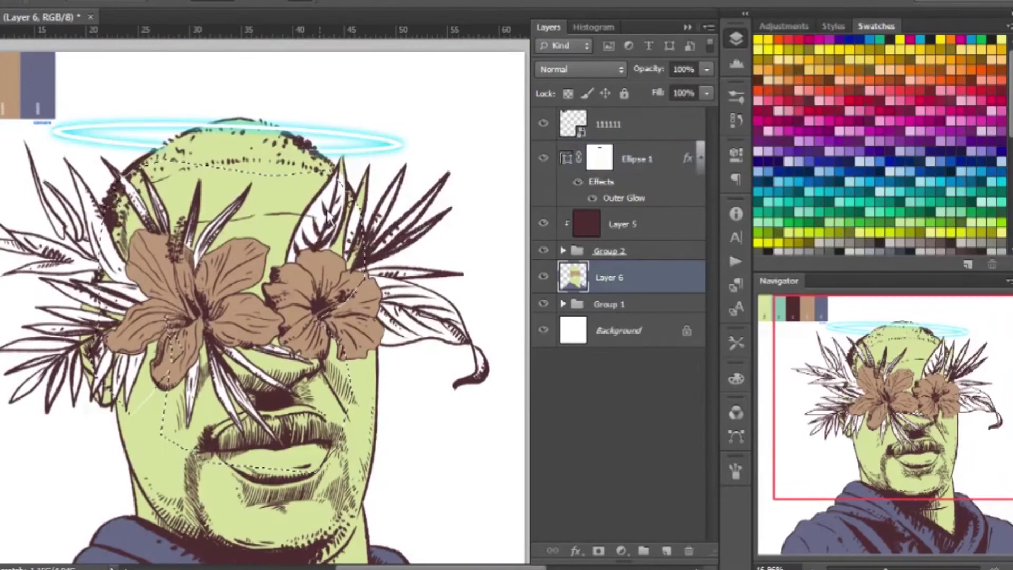
pyautogui.hotkey('alt', 'BackSpace')
# - Pan to the leaf tips and close the polygonal outline around the right leaf
pyautogui.scroll(5, 289, 226)
pyautogui.moveTo(292, 106); pyautogui.dragTo(202, 183)
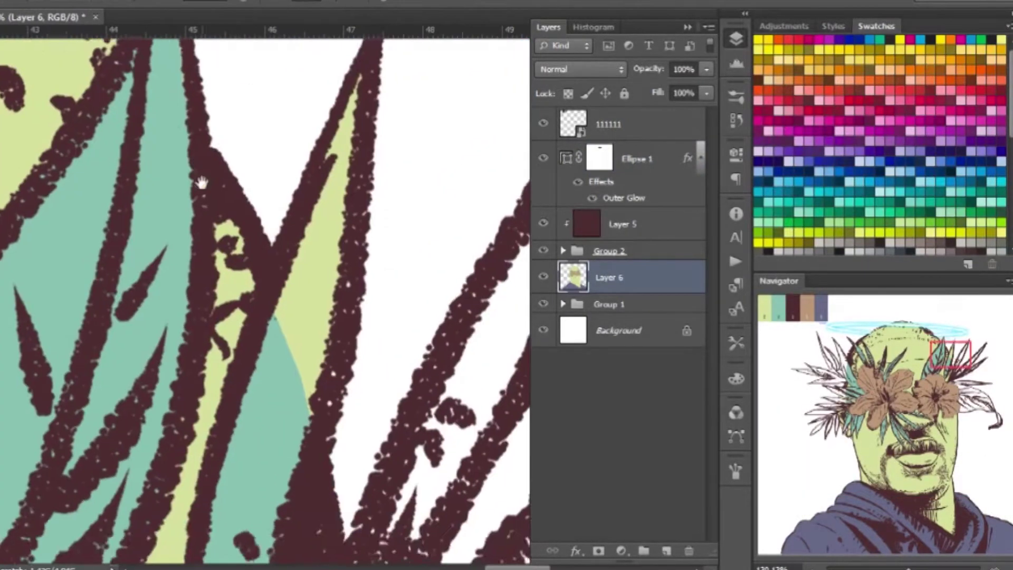
pyautogui.scroll(-2, 300, 418)
pyautogui.scroll(-3, 264, 264)
pyautogui.scroll(3, 211, 316)
pyautogui.scroll(-2, 104, 388)
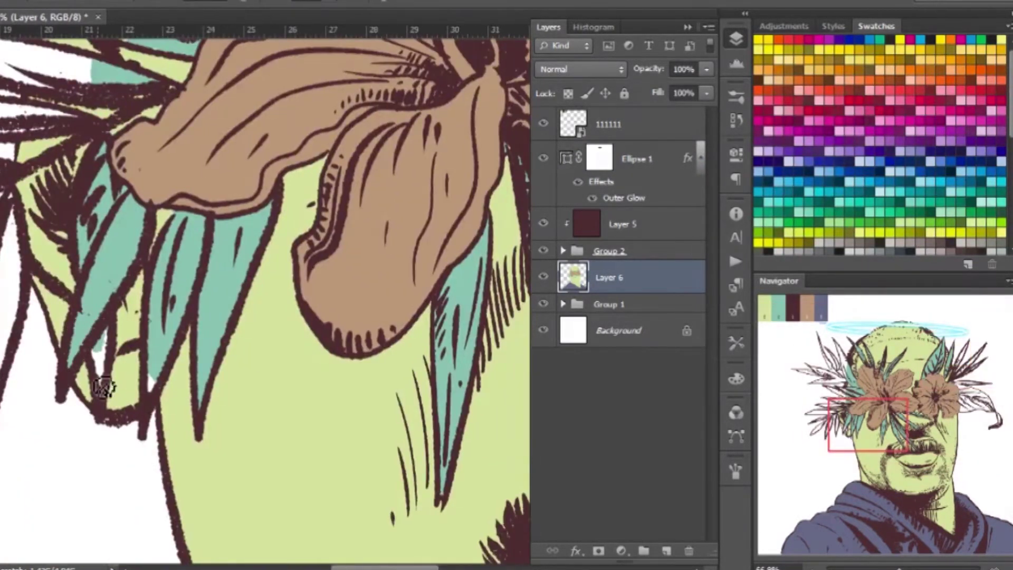
pyautogui.scroll(-1, 104, 388)
pyautogui.scroll(-2, 131, 359)
pyautogui.scroll(3, 168, 303)
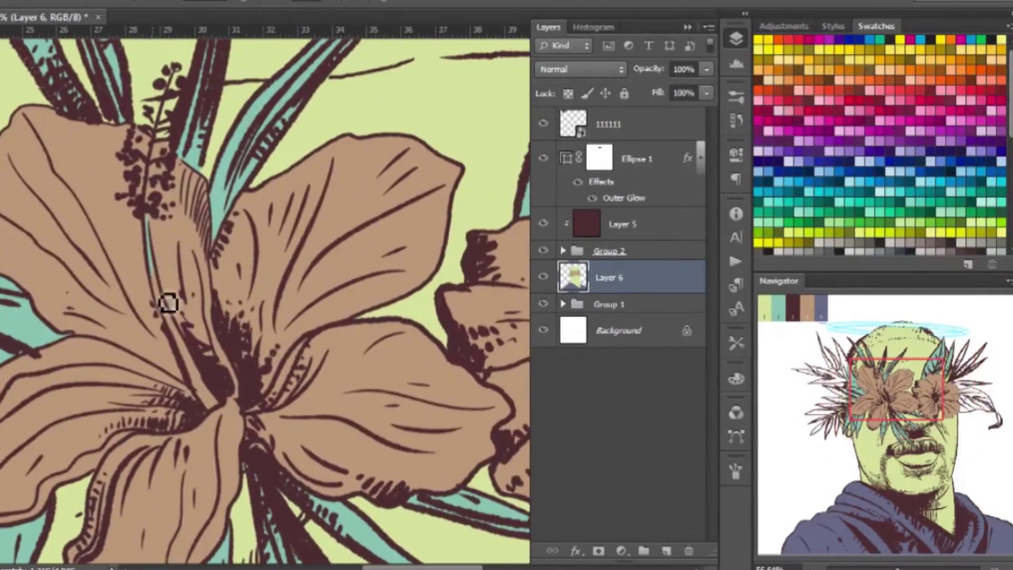
pyautogui.scroll(-3, 161, 181)
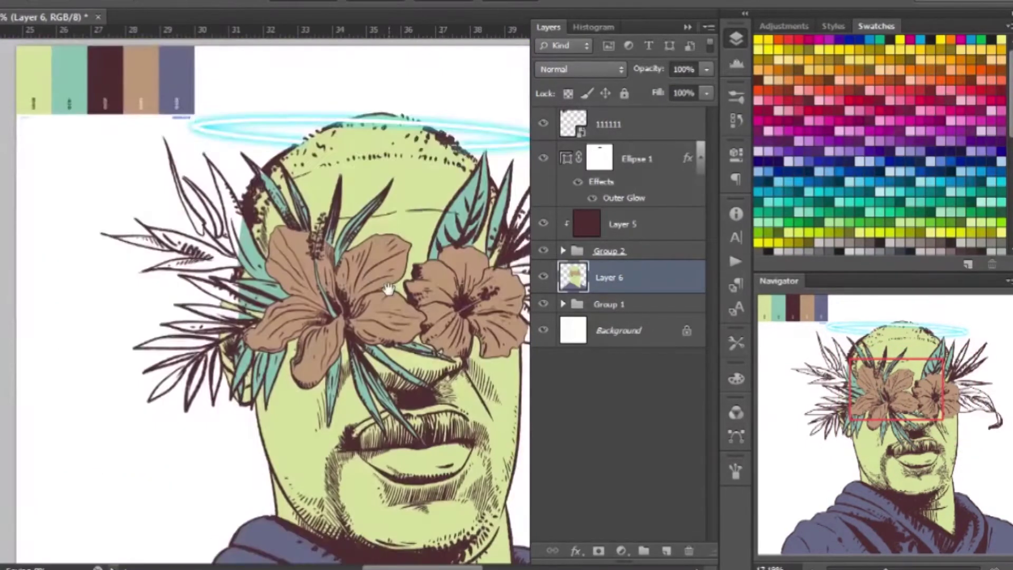
pyautogui.scroll(3, 231, 348)
pyautogui.scroll(-2, 283, 259)
pyautogui.scroll(-1, 253, 275)
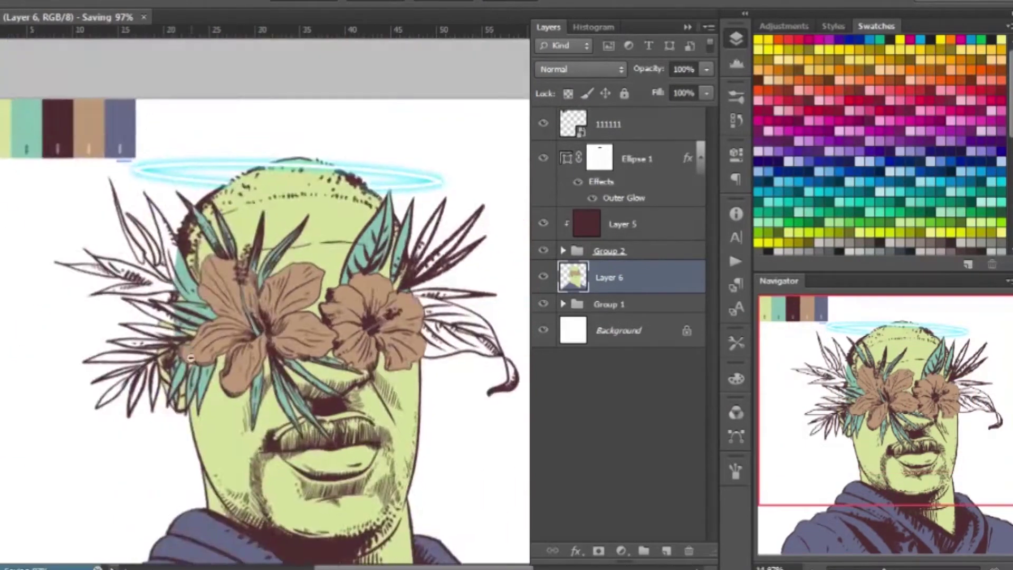
pyautogui.scroll(3, 225, 283)
pyautogui.click(217, 248)
pyautogui.click(94, 498)
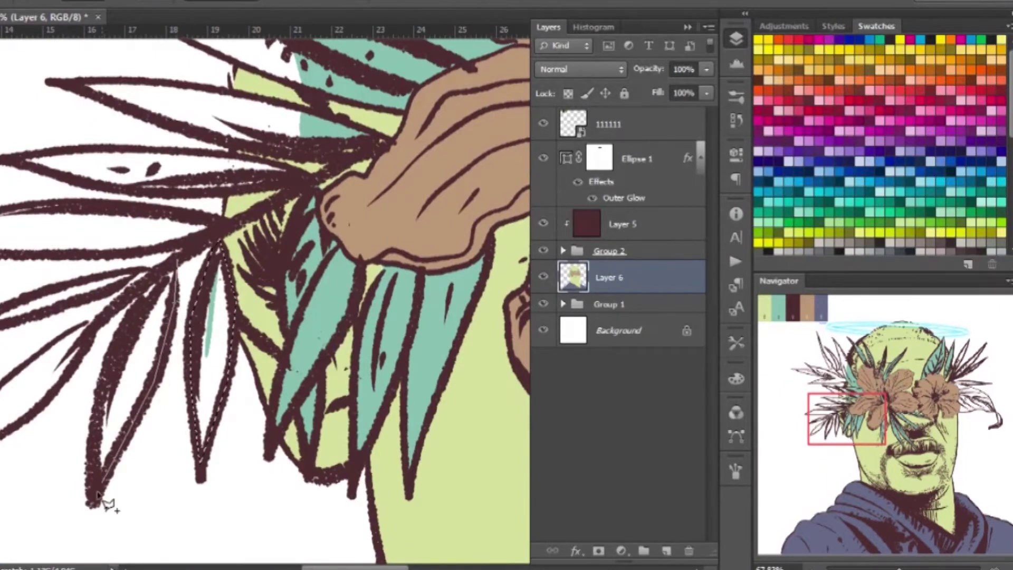
# - Polygonal-lasso the leaves fanning left of the left hibiscus, double-clicking to close
pyautogui.click(79, 379)
pyautogui.click(132, 311)
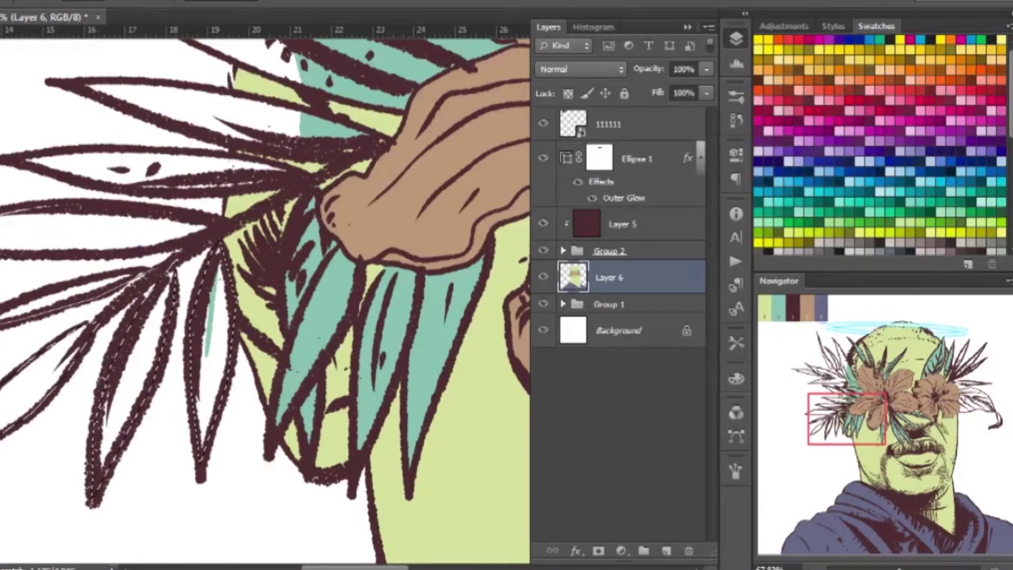
pyautogui.click(5, 244)
pyautogui.click(112, 213)
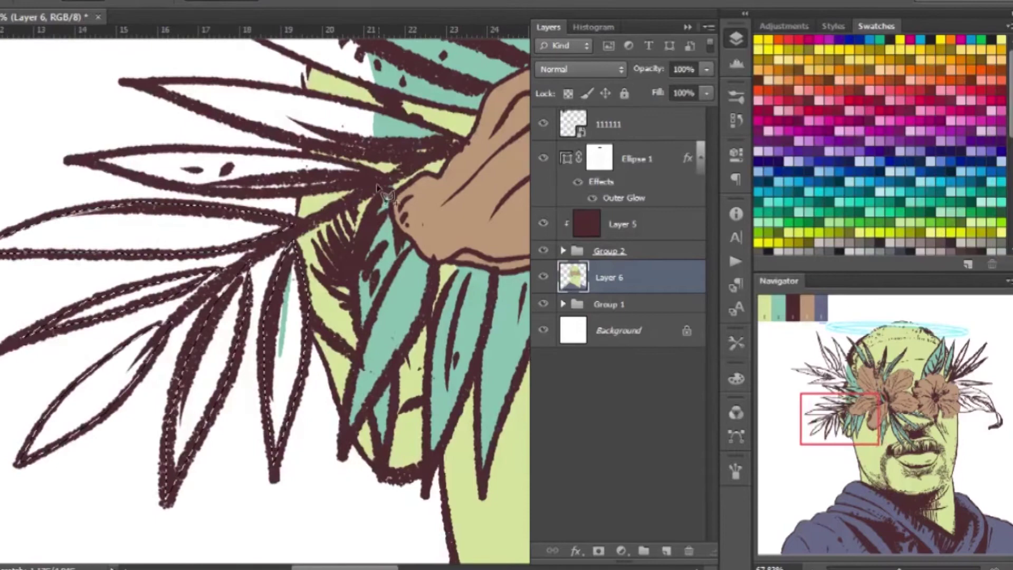
pyautogui.click(390, 182)
pyautogui.click(74, 158)
pyautogui.click(430, 158)
pyautogui.doubleClick(169, 115)
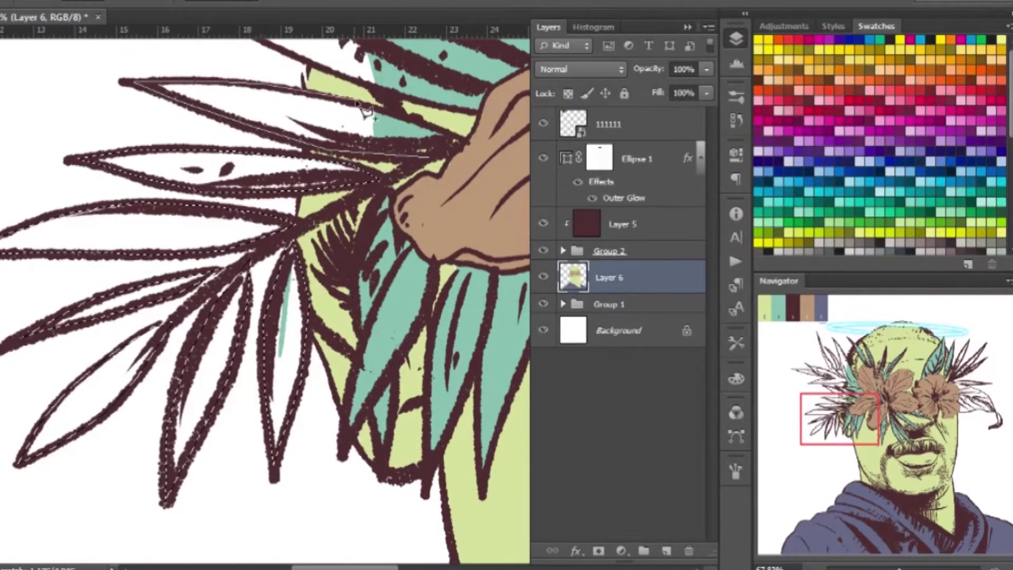
pyautogui.scroll(-2, 313, 296)
# - Save, zoom in on the left leaves, and lasso-fill them teal
pyautogui.hotkey('ctrl', 'd')
pyautogui.hotkey('ctrl', 's')
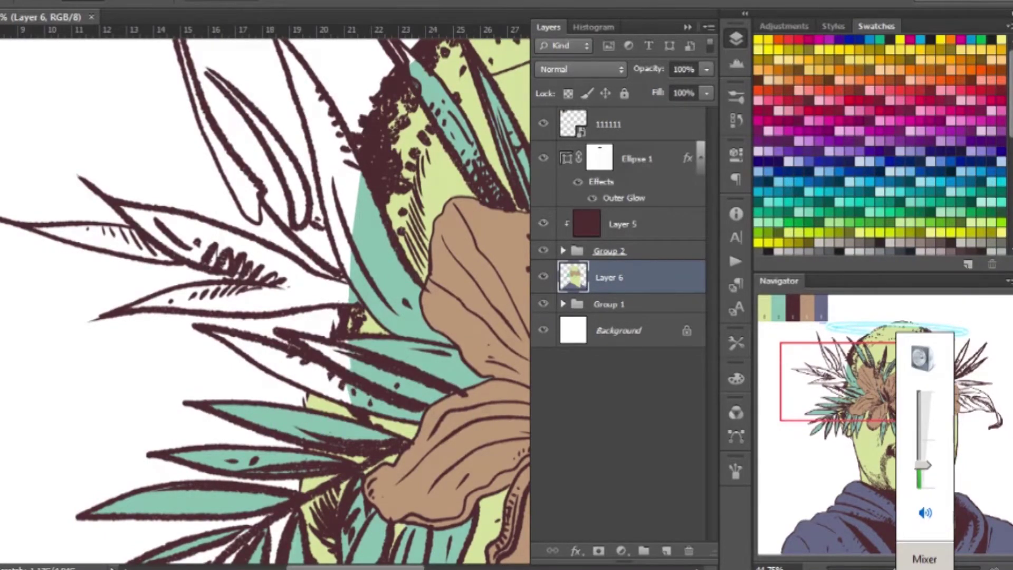
pyautogui.moveTo(274, 291)
pyautogui.mouseDown()
pyautogui.moveTo(429, 427)
pyautogui.moveTo(299, 408)
pyautogui.mouseUp()
pyautogui.hotkey('ctrl', 's')
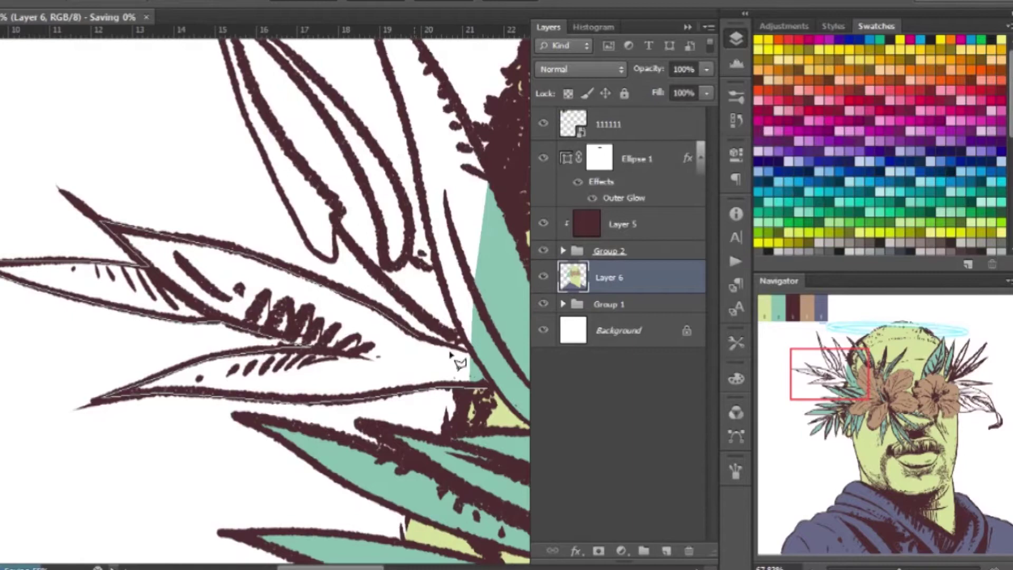
pyautogui.moveTo(295, 219); pyautogui.dragTo(348, 277)
pyautogui.moveTo(271, 254); pyautogui.dragTo(307, 414)
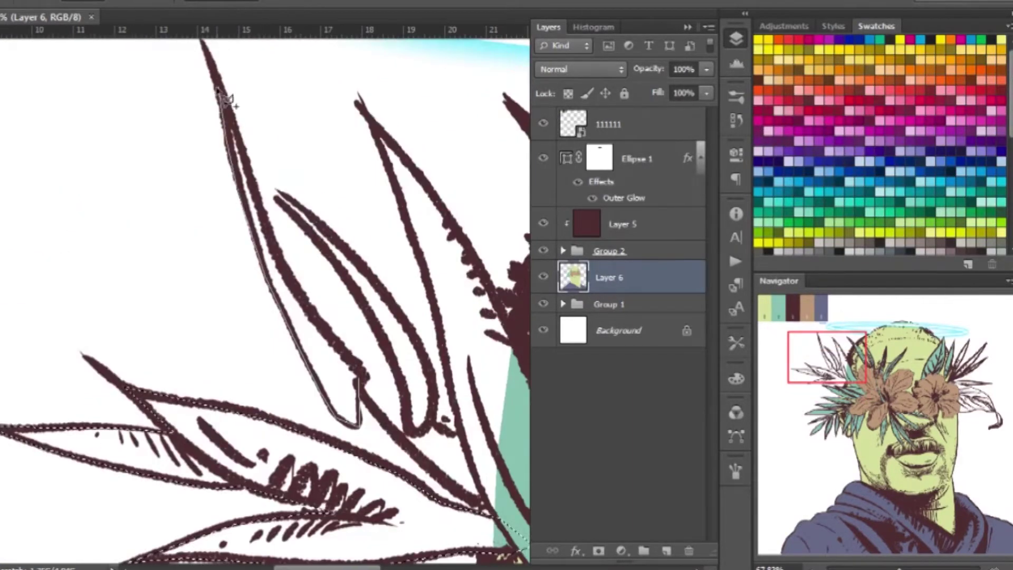
pyautogui.moveTo(366, 385); pyautogui.dragTo(323, 242)
pyautogui.moveTo(440, 390)
pyautogui.mouseDown()
pyautogui.moveTo(356, 351)
pyautogui.moveTo(292, 87)
pyautogui.mouseUp()
pyautogui.click(432, 507)
pyautogui.hotkey('ctrl', '-')
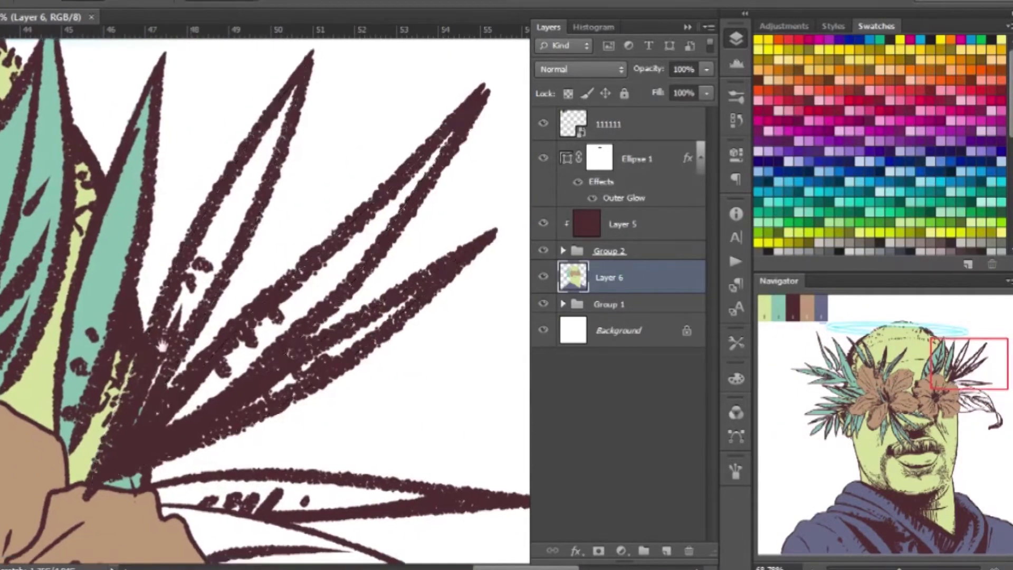
# - Select the outlined right-side leaves for teal and save the document
pyautogui.moveTo(249, 332)
pyautogui.mouseDown()
pyautogui.moveTo(393, 417)
pyautogui.moveTo(416, 343)
pyautogui.mouseUp()
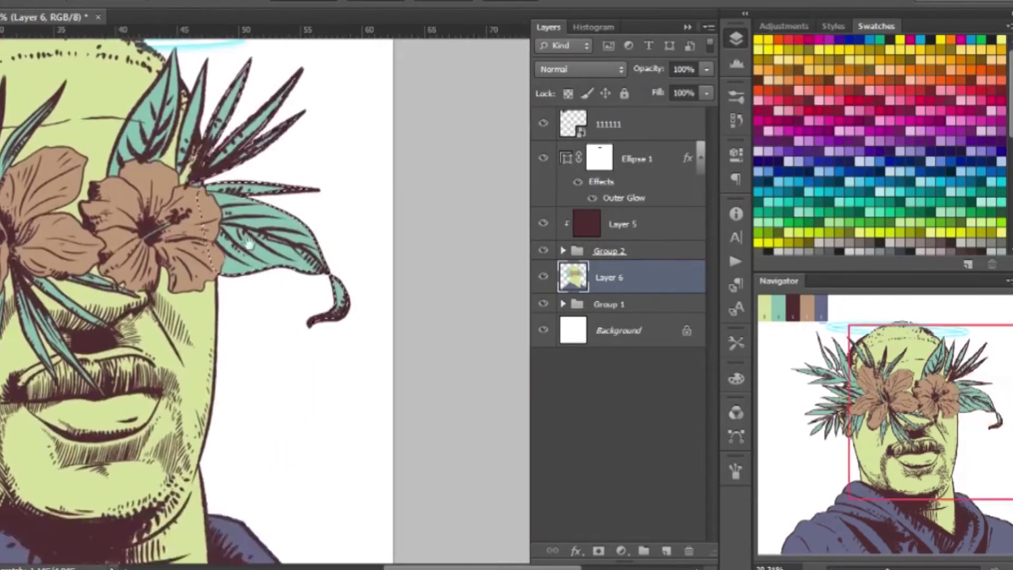
pyautogui.hotkey('ctrl', 's')
pyautogui.scroll(-5, 246, 270)
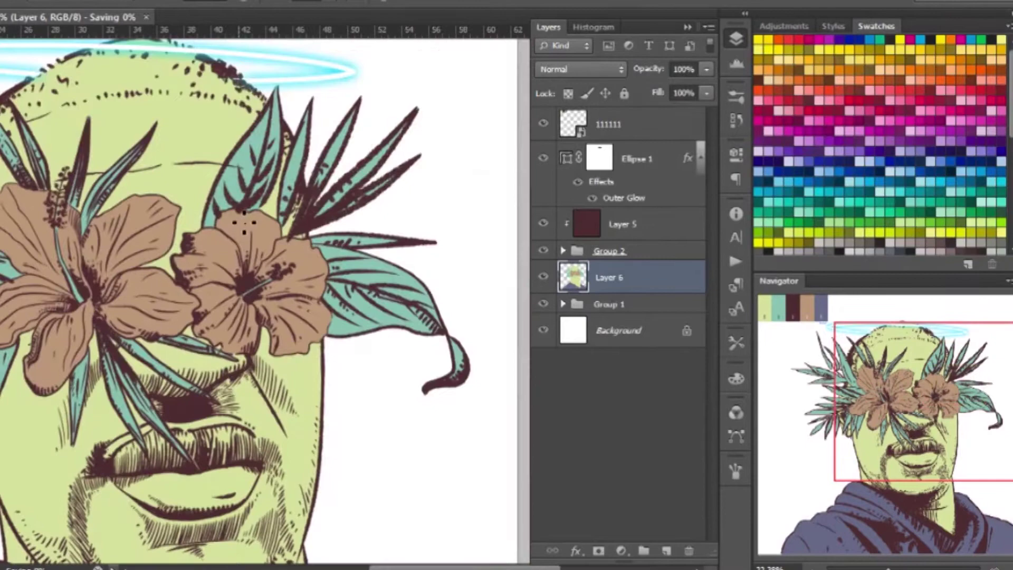
pyautogui.scroll(-5, 296, 264)
pyautogui.scroll(5, 316, 269)
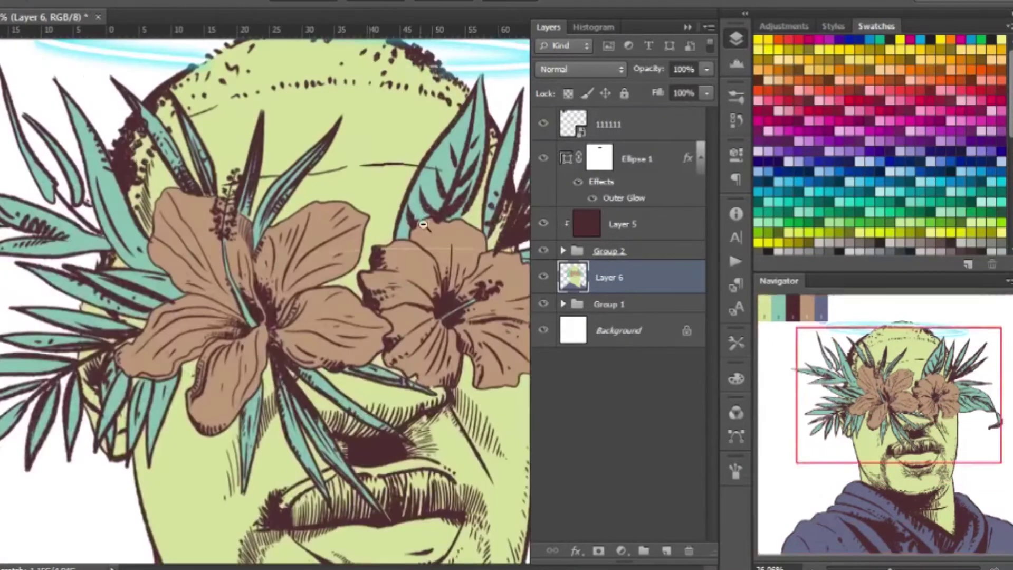
pyautogui.scroll(-5, 331, 274)
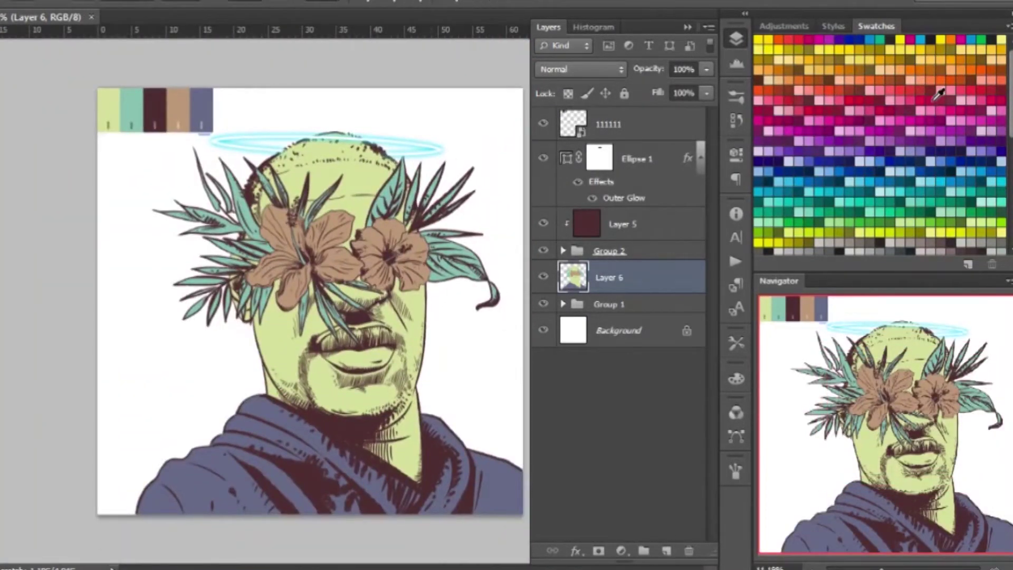
# - Draw a large yellow circle, send it behind the portrait, nudge it up, and save
pyautogui.moveTo(159, 174); pyautogui.dragTo(494, 511)
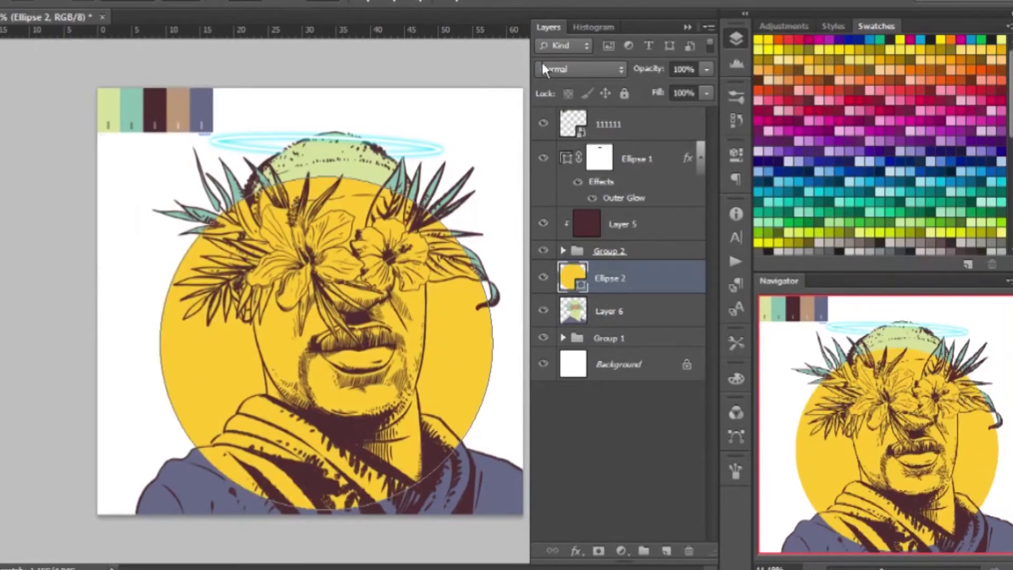
pyautogui.hotkey('ctrl', '[')
pyautogui.hotkey('ctrl', 't')
pyautogui.moveTo(457, 323); pyautogui.dragTo(442, 324)
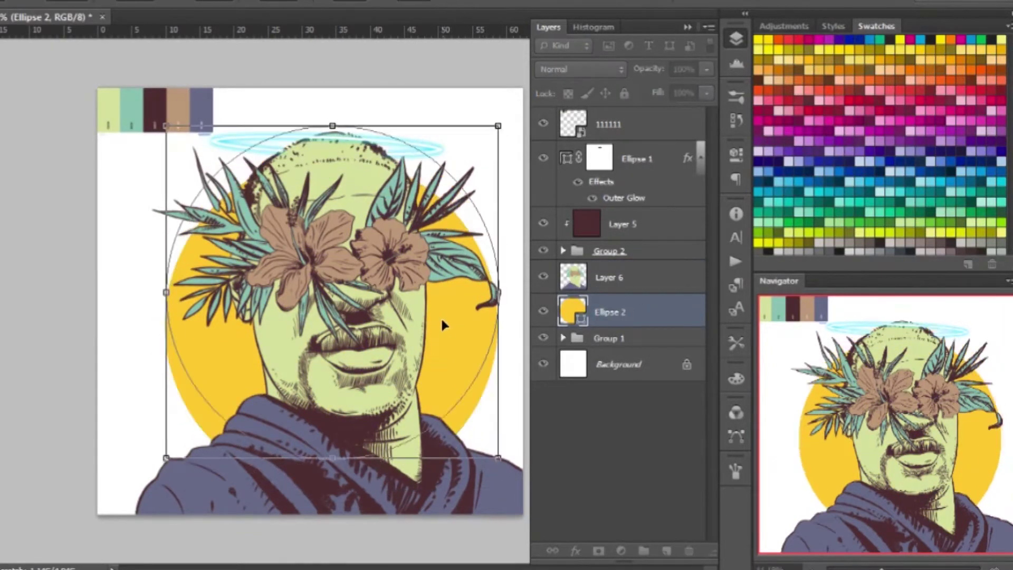
pyautogui.press('Return')
pyautogui.hotkey('ctrl', 's')
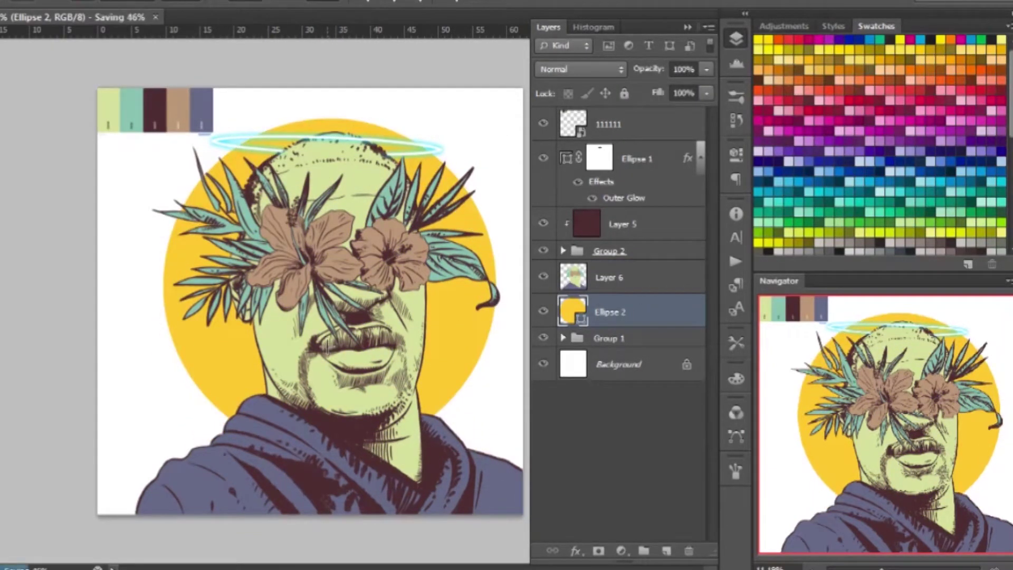
# - Add a new layer above Layer 5 and paint white highlights on the hoodie and collar
pyautogui.click(623, 224)
pyautogui.click(666, 550)
pyautogui.scroll(3, 147, 391)
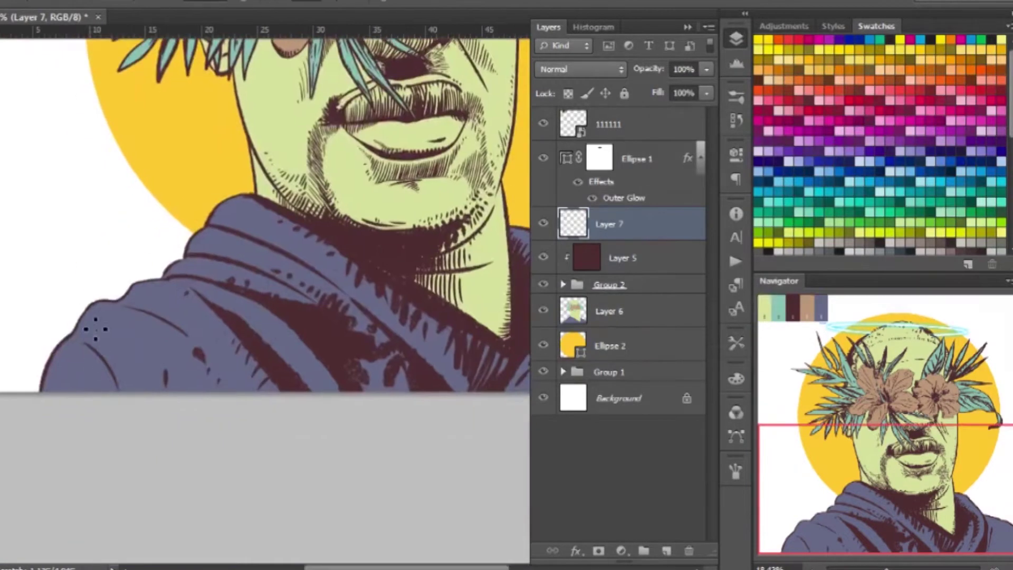
pyautogui.moveTo(98, 318); pyautogui.dragTo(147, 332)
pyautogui.moveTo(133, 293); pyautogui.dragTo(222, 352)
pyautogui.moveTo(240, 306); pyautogui.dragTo(273, 330)
pyautogui.moveTo(285, 343); pyautogui.dragTo(317, 378)
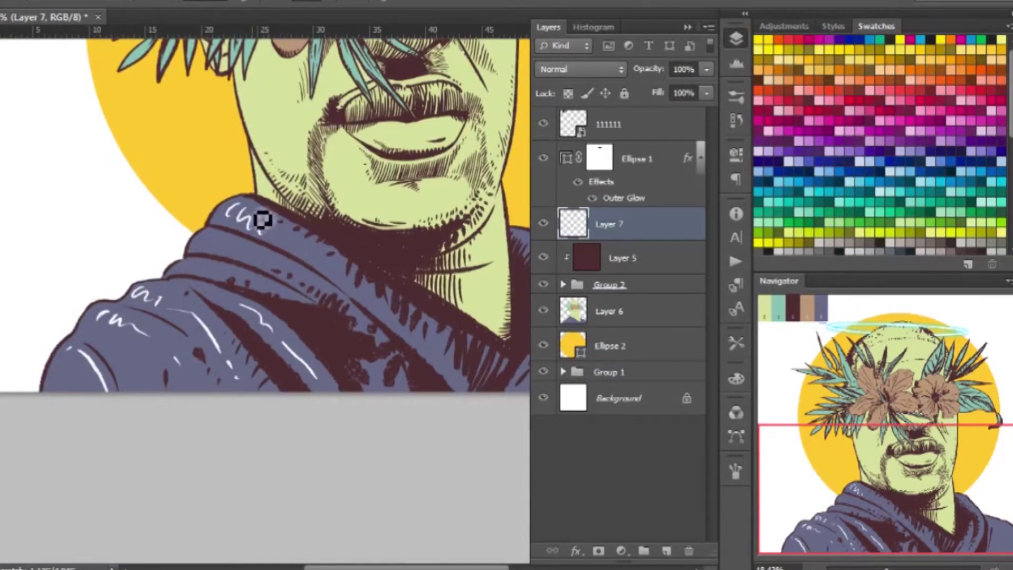
# - Undo the stray chin strokes and add a white highlight on the lower lip
pyautogui.moveTo(293, 292); pyautogui.dragTo(217, 292)
pyautogui.moveTo(301, 285); pyautogui.dragTo(383, 389)
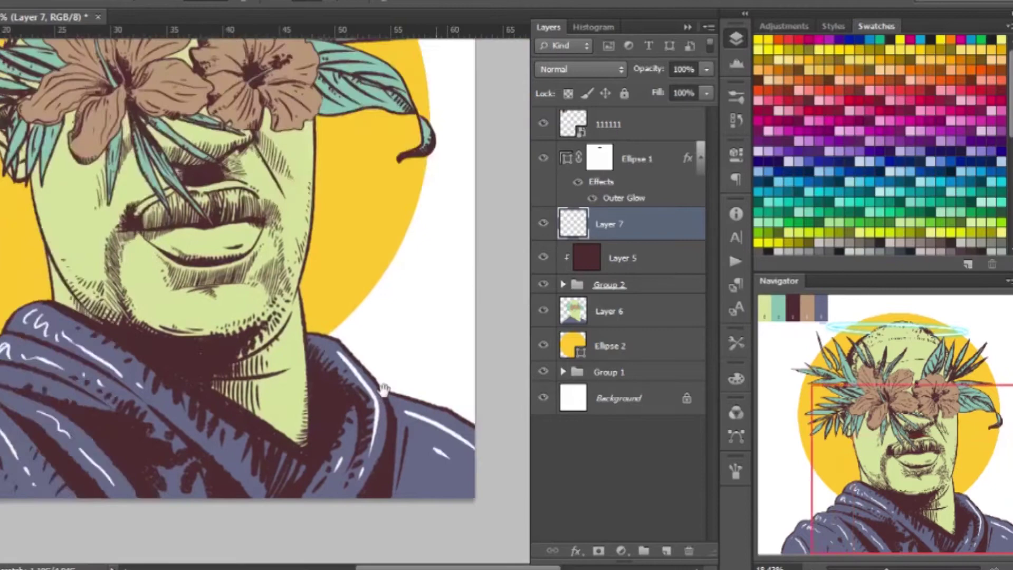
pyautogui.scroll(2, 306, 421)
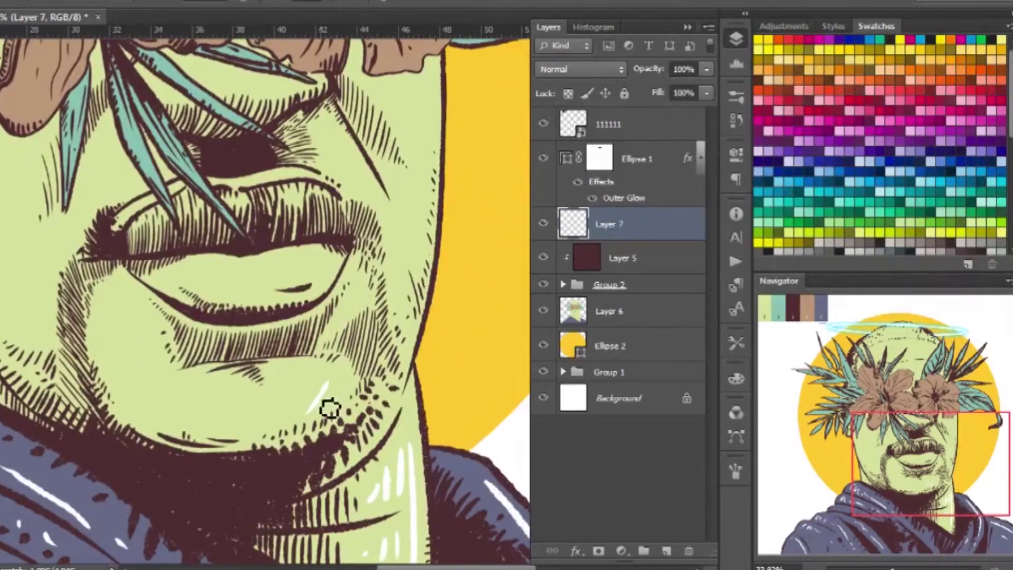
pyautogui.hotkey('ctrl', 'alt', 'z')
pyautogui.hotkey('ctrl', 'alt', 'z')
pyautogui.hotkey('ctrl', 'alt', 'z')
pyautogui.hotkey('ctrl', 'alt', 'z')
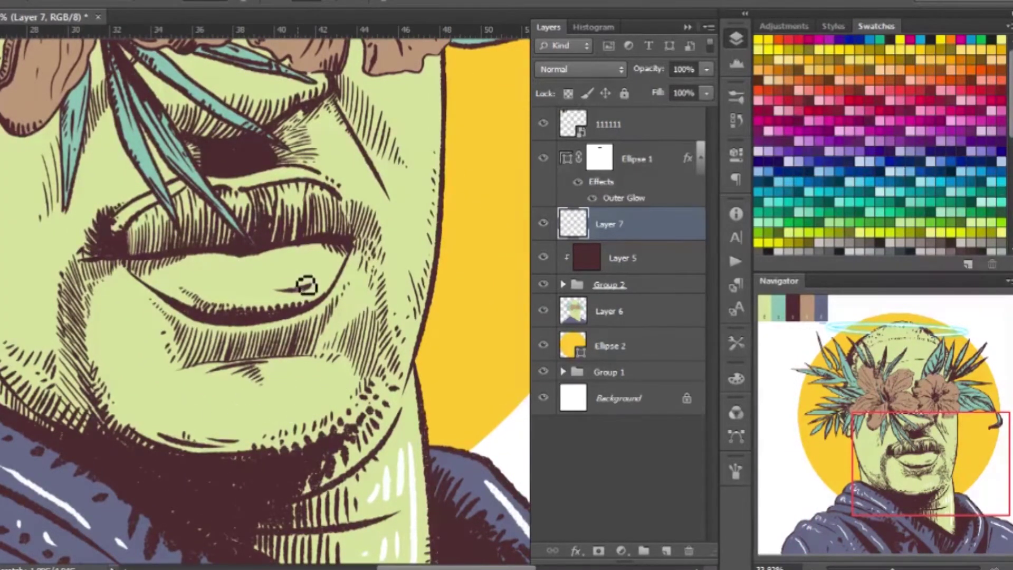
pyautogui.moveTo(282, 303); pyautogui.dragTo(323, 291)
# - Paint white highlight strokes on the left cheek
pyautogui.moveTo(294, 196); pyautogui.dragTo(279, 270)
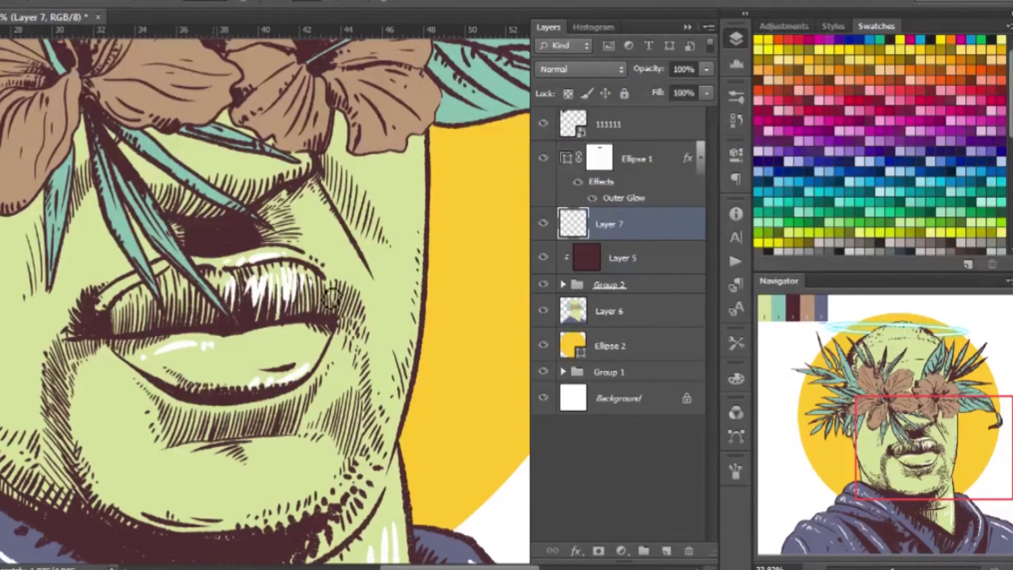
pyautogui.scroll(-2, 331, 298)
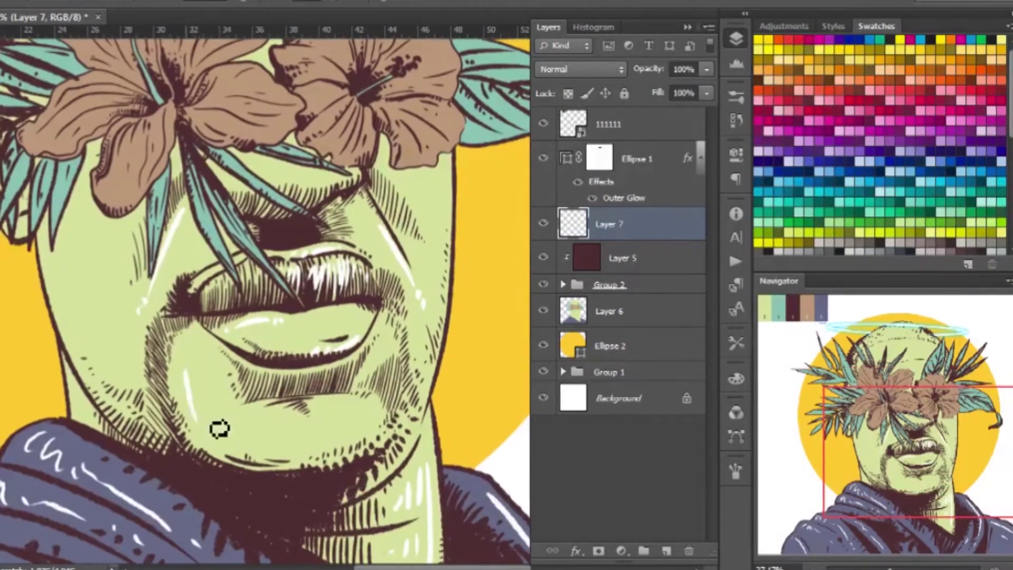
pyautogui.scroll(-1, 277, 420)
pyautogui.scroll(-2, 369, 385)
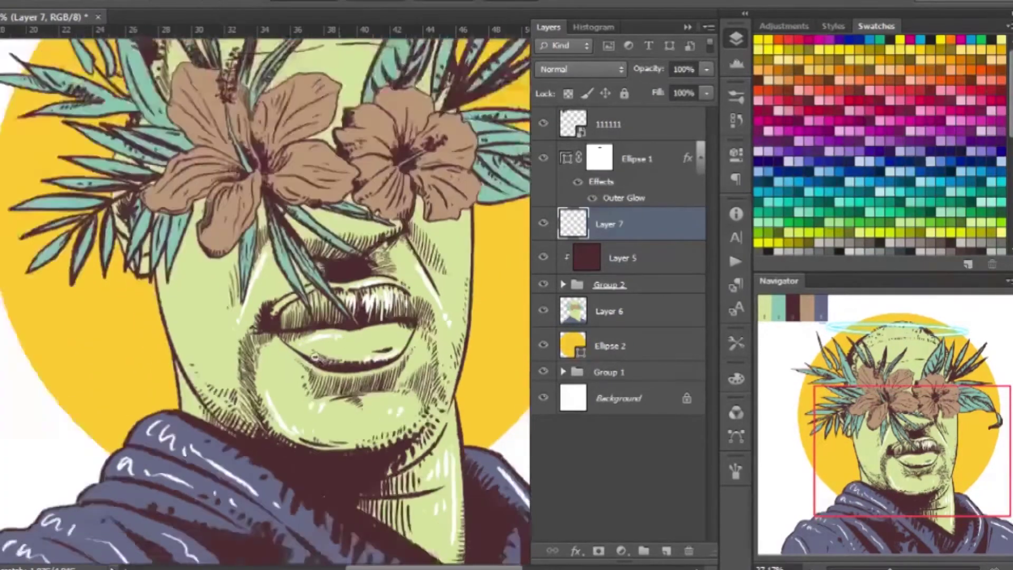
pyautogui.scroll(3, 237, 364)
pyautogui.scroll(1, 132, 348)
pyautogui.moveTo(93, 340)
pyautogui.mouseDown()
pyautogui.moveTo(79, 382)
pyautogui.moveTo(103, 290)
pyautogui.mouseUp()
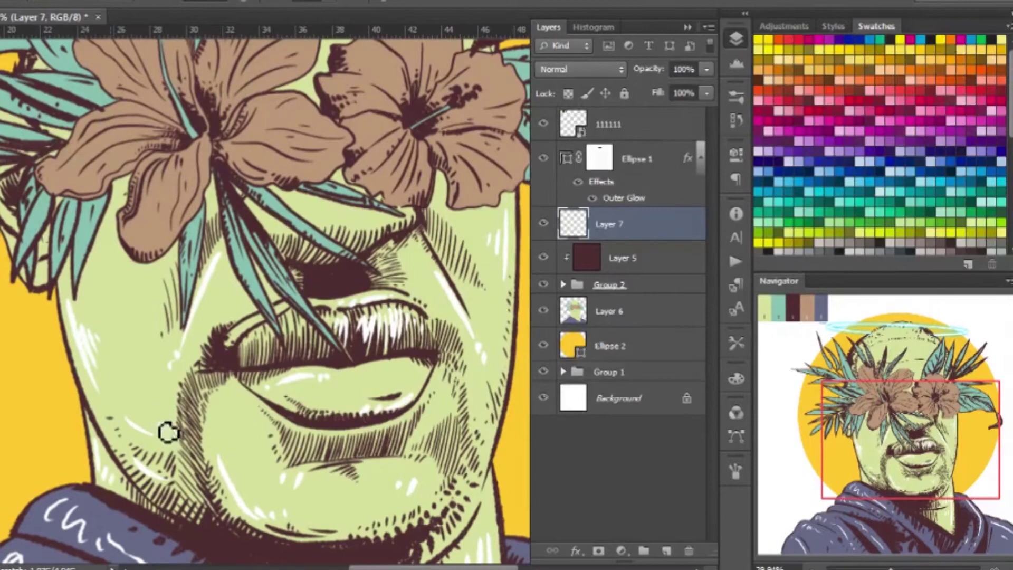
# - Paint white highlights along the left hibiscus petal edges, then fit the image in the window
pyautogui.scroll(-3, 168, 431)
pyautogui.scroll(3, 141, 355)
pyautogui.scroll(2, 211, 340)
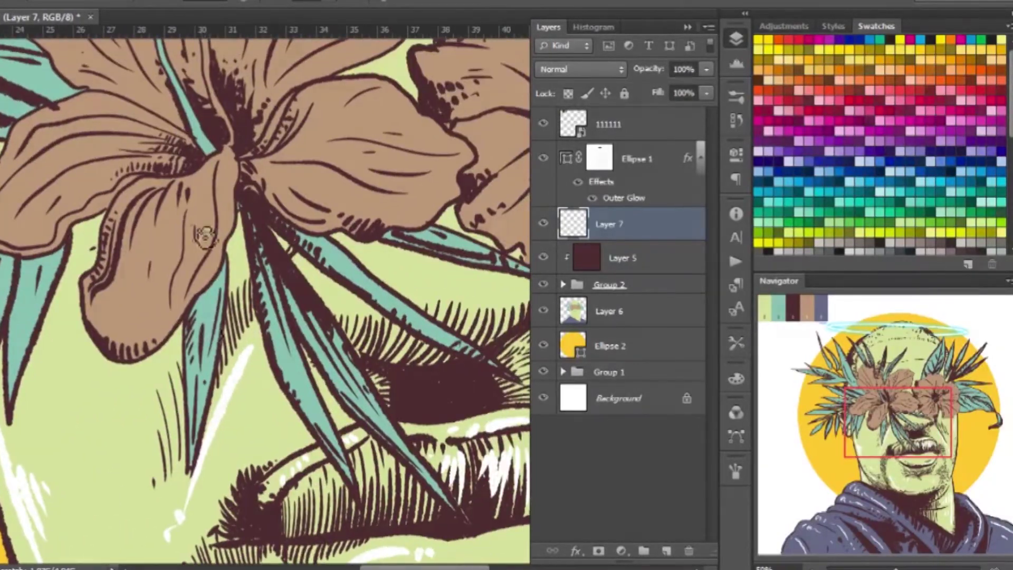
pyautogui.moveTo(231, 238); pyautogui.dragTo(115, 313)
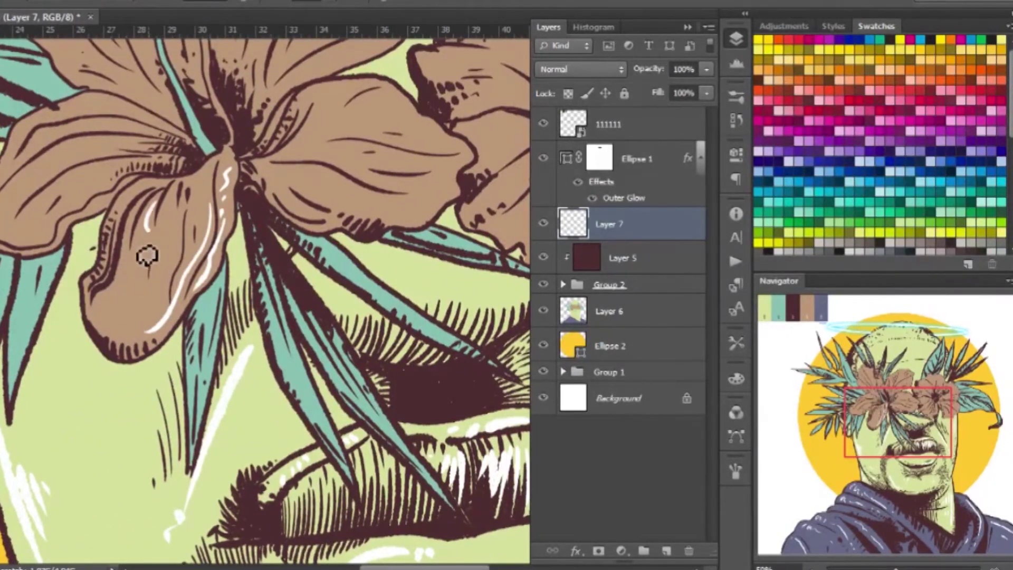
pyautogui.moveTo(169, 275); pyautogui.dragTo(256, 375)
pyautogui.moveTo(205, 244); pyautogui.dragTo(94, 298)
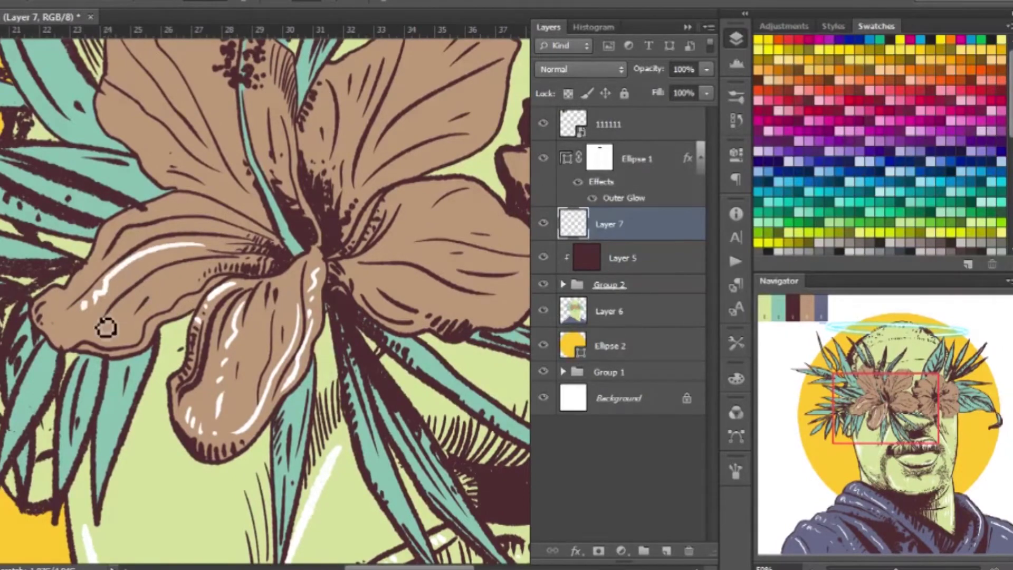
pyautogui.moveTo(78, 345); pyautogui.dragTo(158, 328)
pyautogui.hotkey('ctrl', '0')
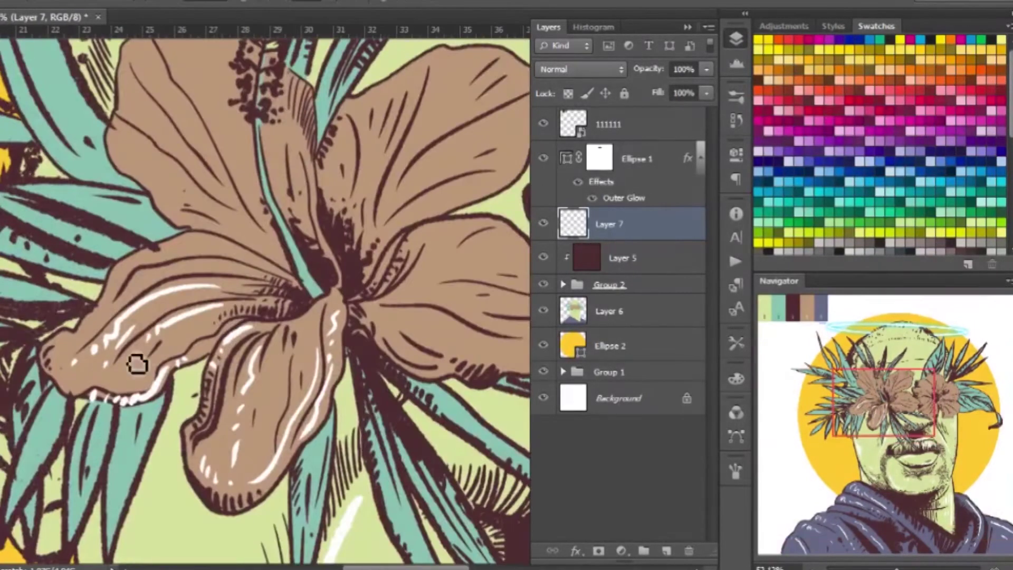
# - Add white highlight strokes to the upper and lower petals
pyautogui.moveTo(283, 271); pyautogui.dragTo(194, 242)
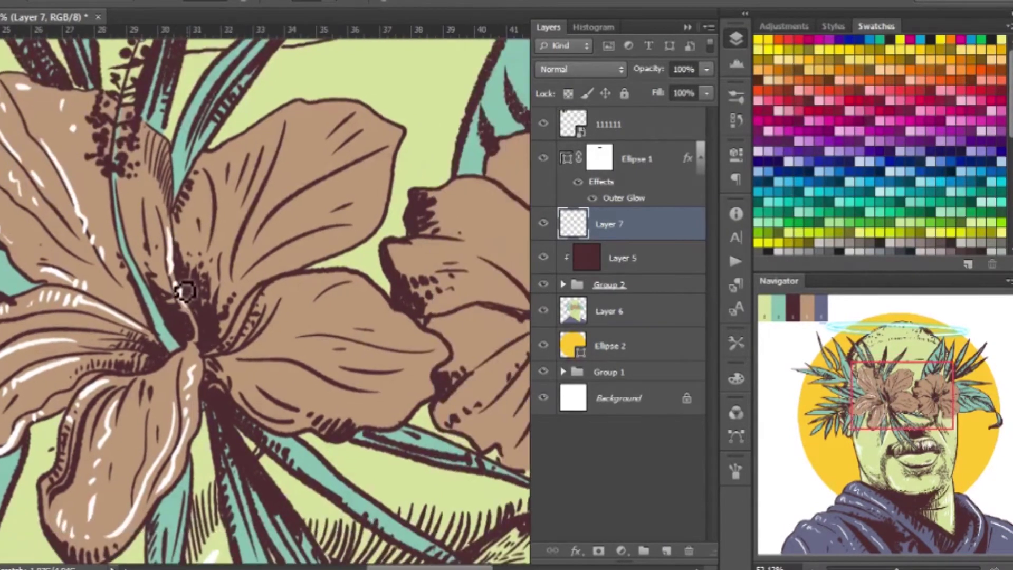
pyautogui.moveTo(266, 240)
pyautogui.mouseDown()
pyautogui.moveTo(293, 127)
pyautogui.moveTo(371, 158)
pyautogui.mouseUp()
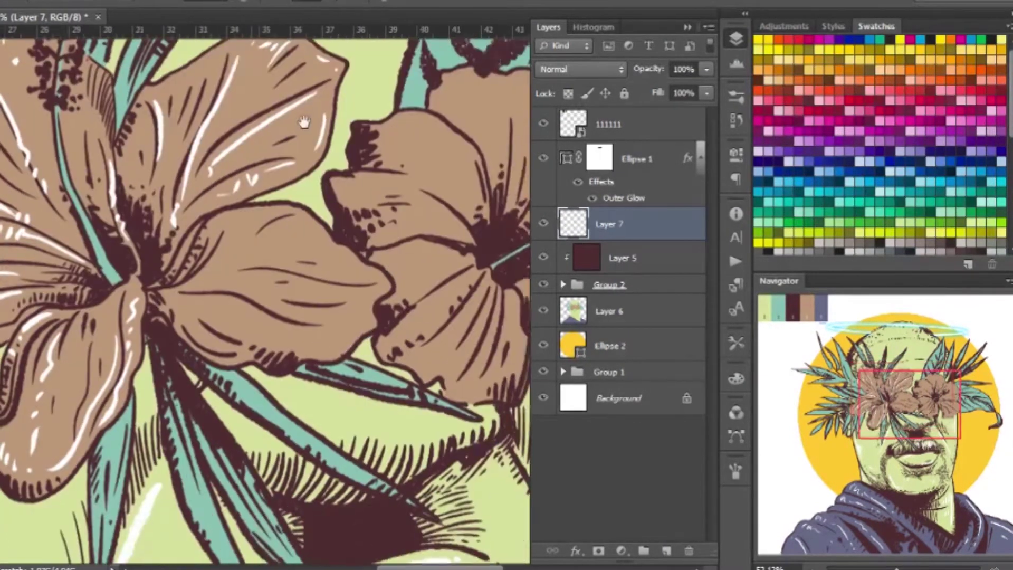
pyautogui.moveTo(331, 120); pyautogui.dragTo(273, 62)
pyautogui.moveTo(233, 301); pyautogui.dragTo(296, 327)
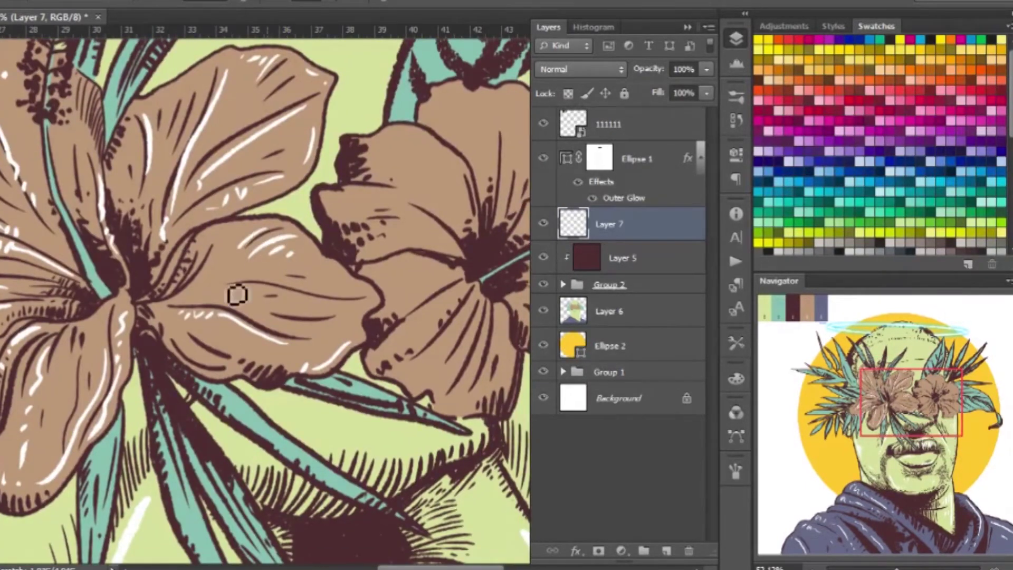
pyautogui.moveTo(236, 294); pyautogui.dragTo(351, 311)
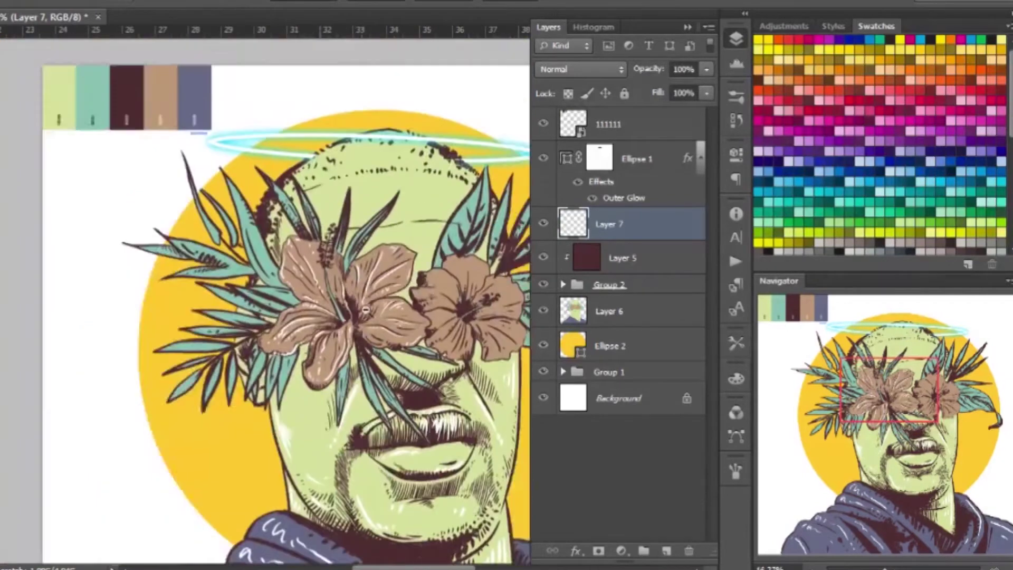
# - Highlight the right hibiscus flower's petal edges and top petal in white
pyautogui.moveTo(232, 342); pyautogui.dragTo(464, 303)
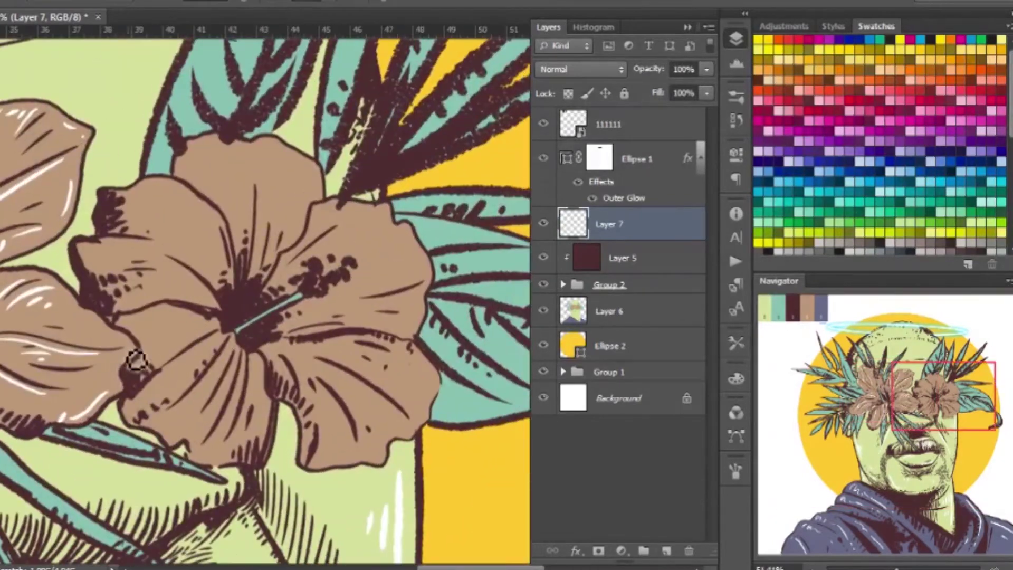
pyautogui.moveTo(214, 441)
pyautogui.mouseDown()
pyautogui.moveTo(228, 368)
pyautogui.moveTo(150, 417)
pyautogui.mouseUp()
pyautogui.moveTo(340, 412)
pyautogui.mouseDown()
pyautogui.moveTo(343, 445)
pyautogui.moveTo(323, 475)
pyautogui.moveTo(406, 437)
pyautogui.moveTo(444, 402)
pyautogui.mouseUp()
pyautogui.scroll(2, 444, 402)
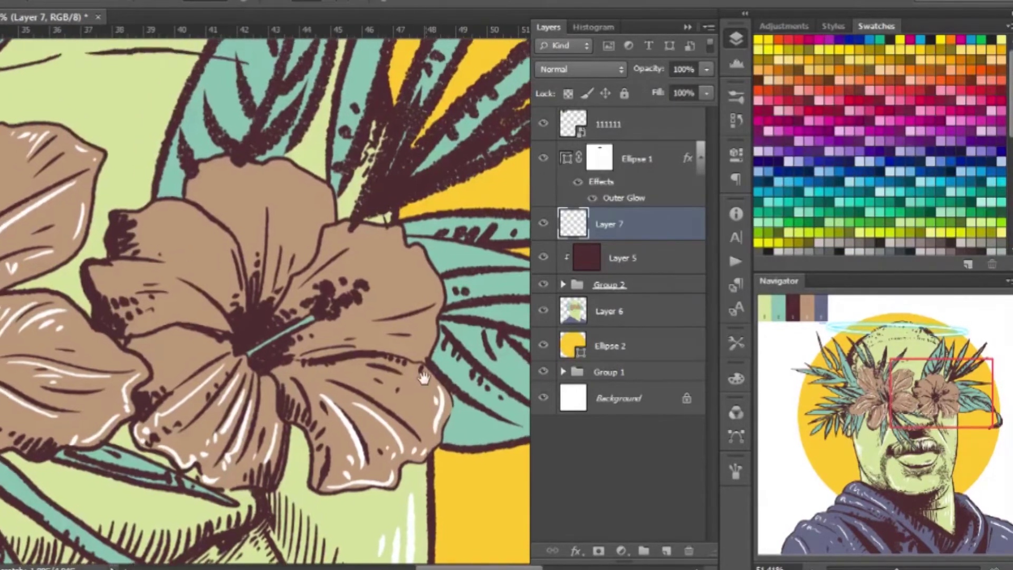
pyautogui.moveTo(312, 277); pyautogui.dragTo(401, 351)
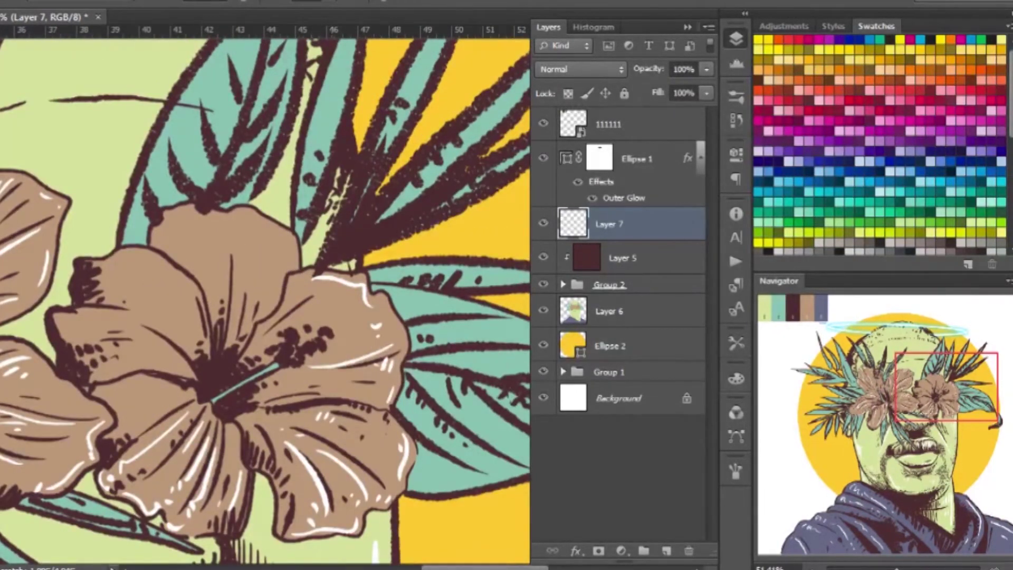
pyautogui.moveTo(121, 392); pyautogui.dragTo(178, 385)
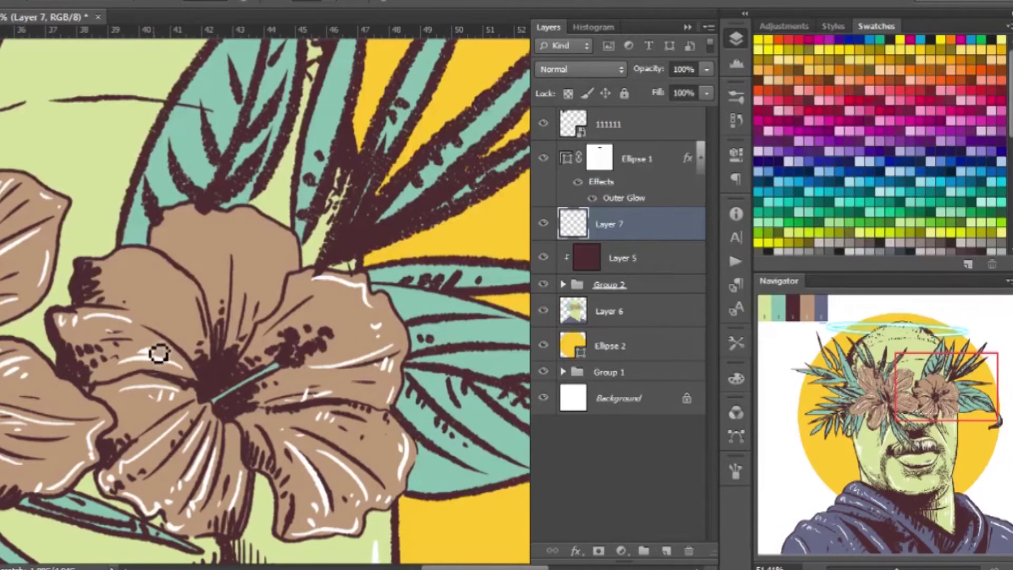
# - Rework the upper petal highlights, undoing the unwanted strokes
pyautogui.scroll(1, 158, 353)
pyautogui.hotkey('ctrl', 'z')
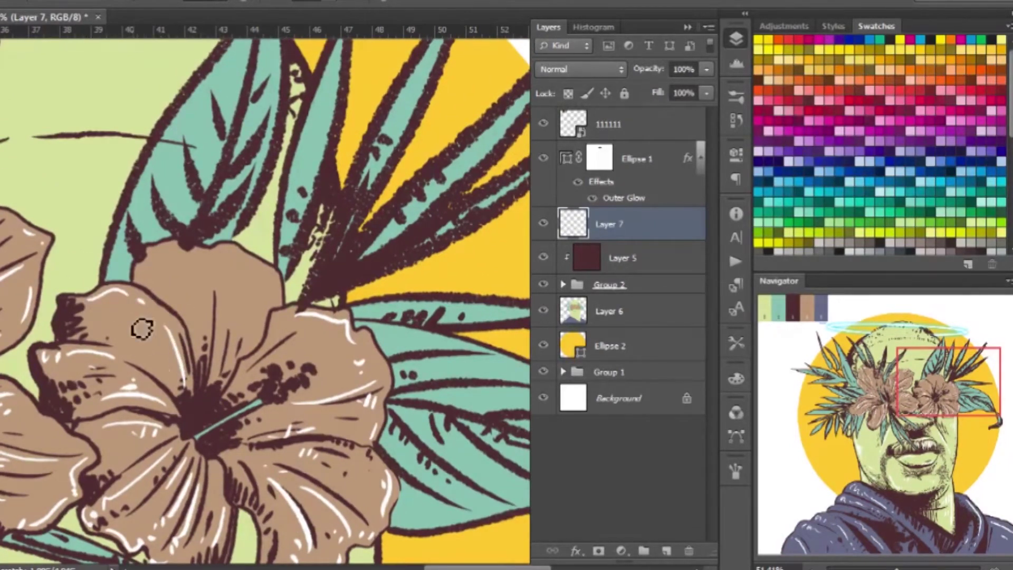
pyautogui.scroll(1, 163, 357)
pyautogui.moveTo(201, 370); pyautogui.dragTo(203, 288)
pyautogui.moveTo(259, 310); pyautogui.dragTo(211, 284)
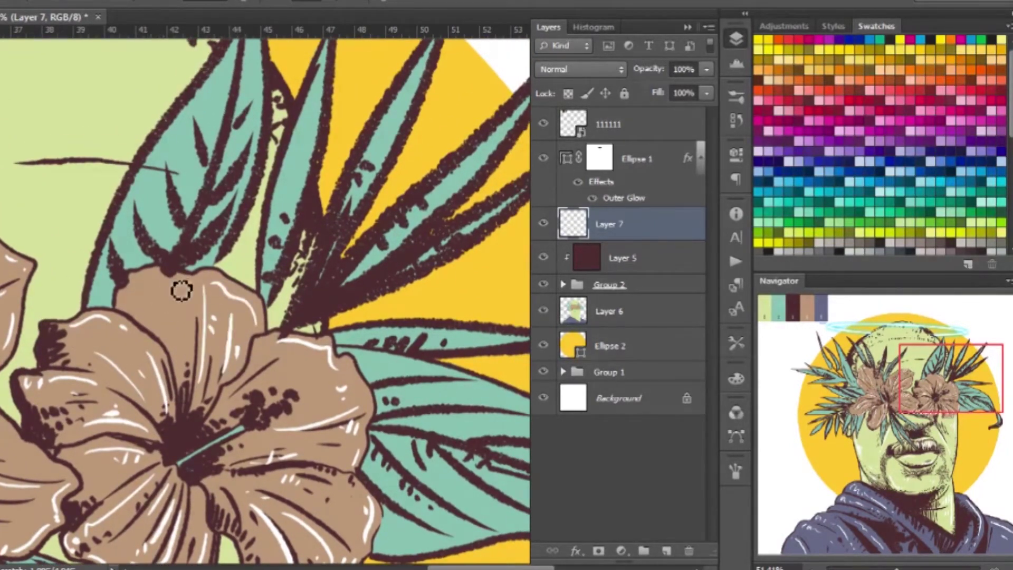
pyautogui.hotkey('ctrl', 'z')
# - Paint white highlights on the teal leaves above and around the flower
pyautogui.scroll(-3, 195, 371)
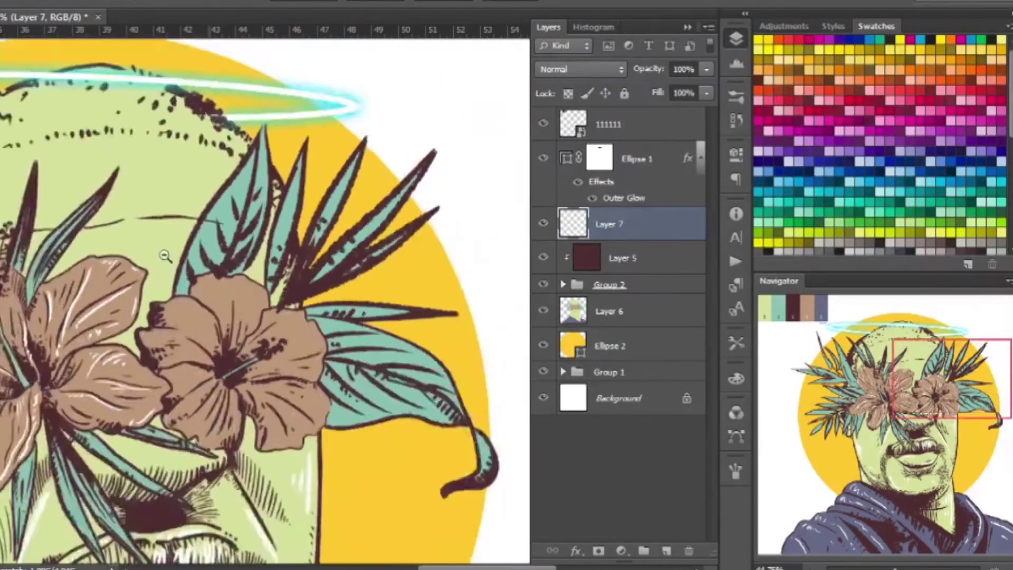
pyautogui.scroll(3, 238, 227)
pyautogui.moveTo(177, 306); pyautogui.dragTo(272, 148)
pyautogui.moveTo(232, 263); pyautogui.dragTo(263, 204)
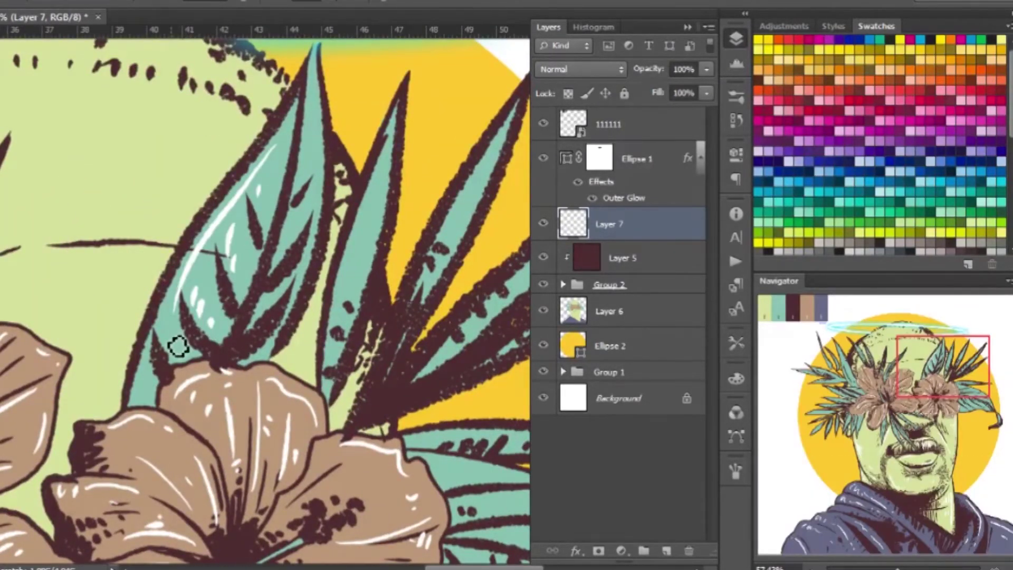
pyautogui.hscroll(2, 177, 345)
pyautogui.moveTo(285, 348); pyautogui.dragTo(340, 195)
pyautogui.hscroll(3, 339, 283)
pyautogui.moveTo(259, 379); pyautogui.dragTo(412, 305)
# - Add long white highlights along the lower teal leaves
pyautogui.scroll(-2, 411, 305)
pyautogui.moveTo(219, 333); pyautogui.dragTo(422, 355)
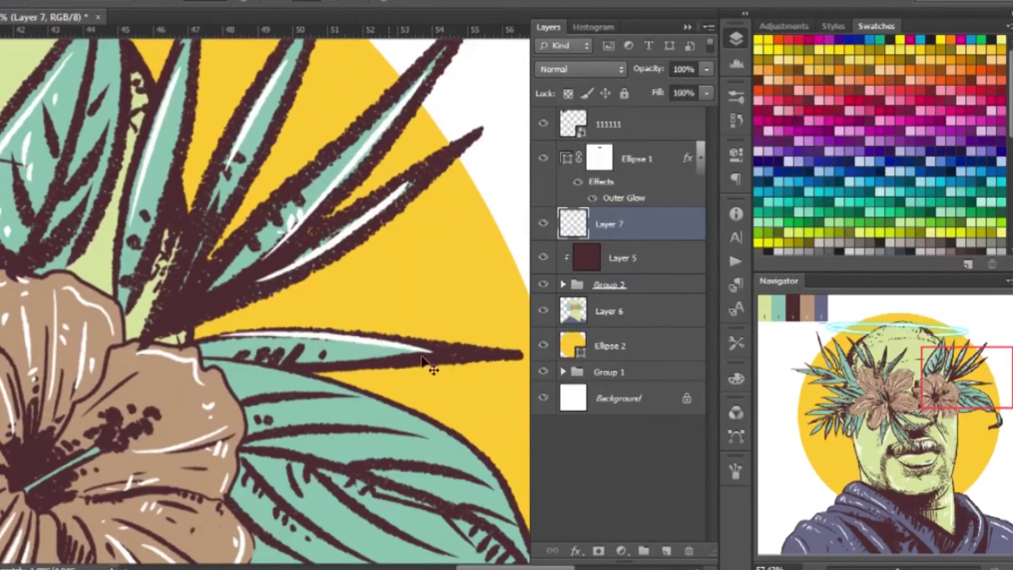
pyautogui.scroll(-2, 422, 359)
pyautogui.hscroll(2, 422, 359)
pyautogui.moveTo(372, 445); pyautogui.dragTo(153, 454)
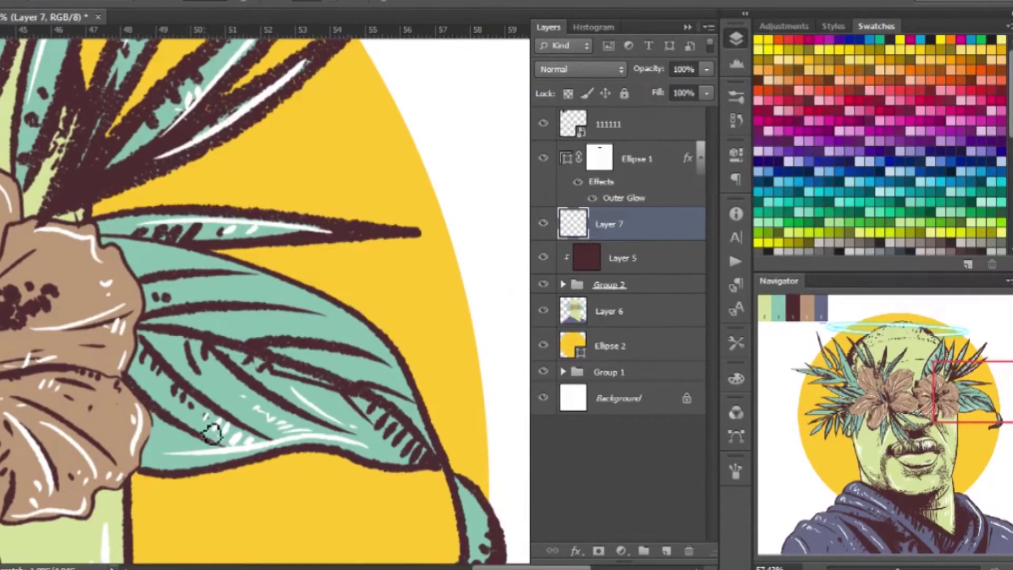
# - Pan around to inspect the leaves left of and above the left flower
pyautogui.scroll(3, 145, 388)
pyautogui.scroll(-3, 264, 242)
pyautogui.scroll(-5, 264, 241)
pyautogui.scroll(3, 314, 275)
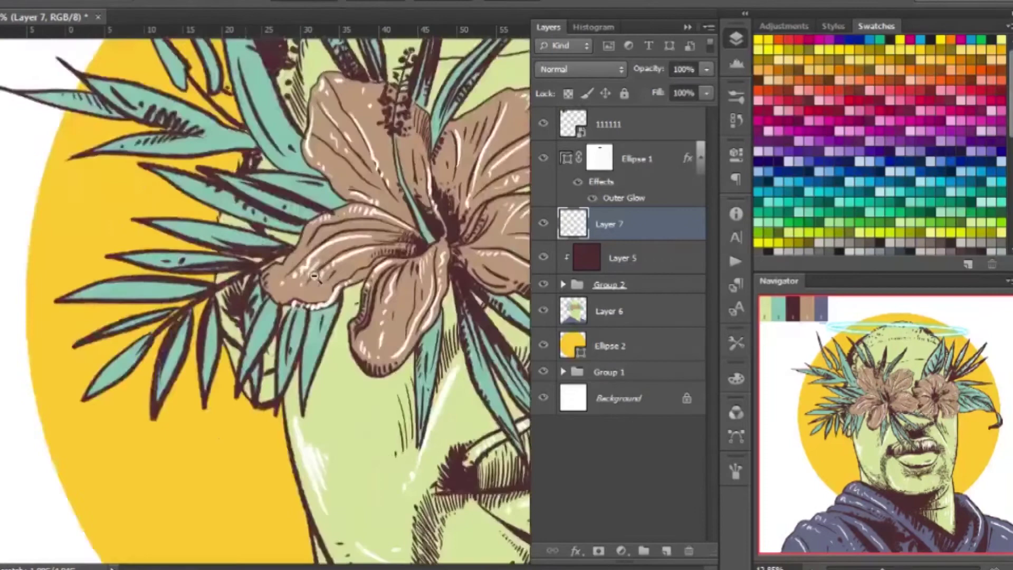
pyautogui.scroll(3, 314, 276)
pyautogui.hscroll(1, 237, 343)
pyautogui.scroll(1, 181, 402)
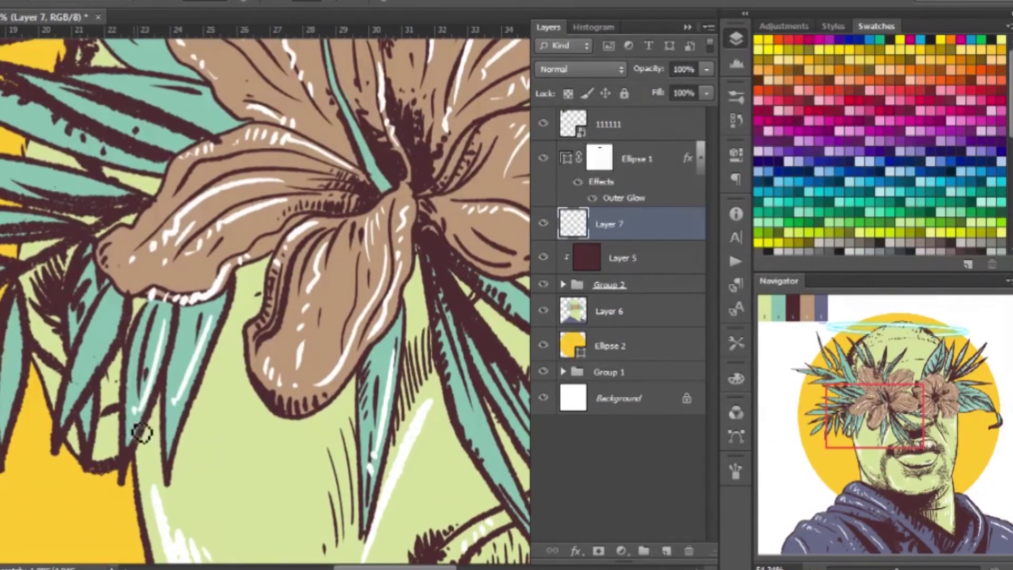
pyautogui.scroll(2, 106, 422)
pyautogui.moveTo(29, 416); pyautogui.dragTo(136, 325)
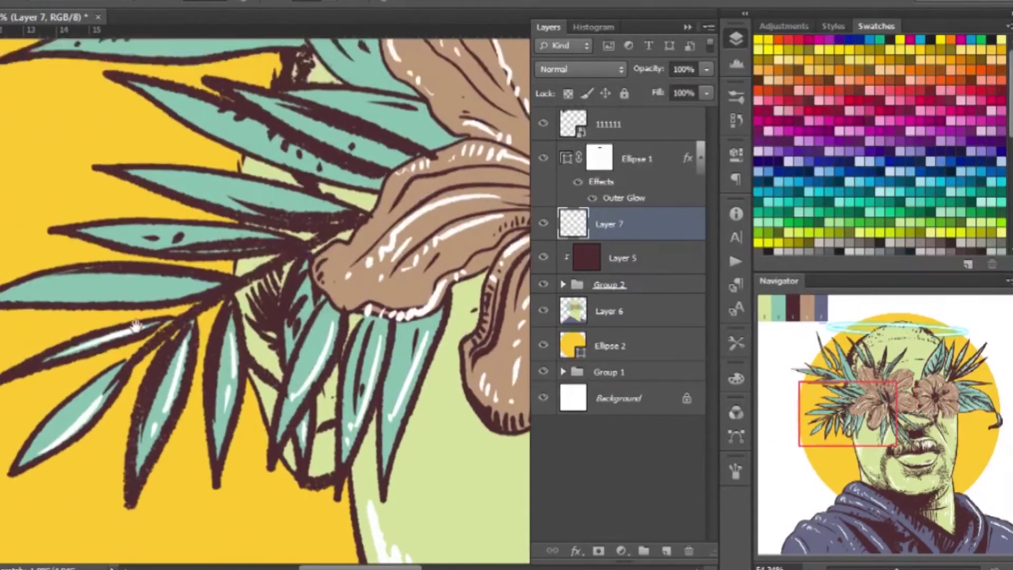
pyautogui.scroll(2, 135, 325)
pyautogui.scroll(1, 226, 237)
pyautogui.moveTo(362, 283)
pyautogui.mouseDown()
pyautogui.moveTo(275, 336)
pyautogui.moveTo(314, 437)
pyautogui.mouseUp()
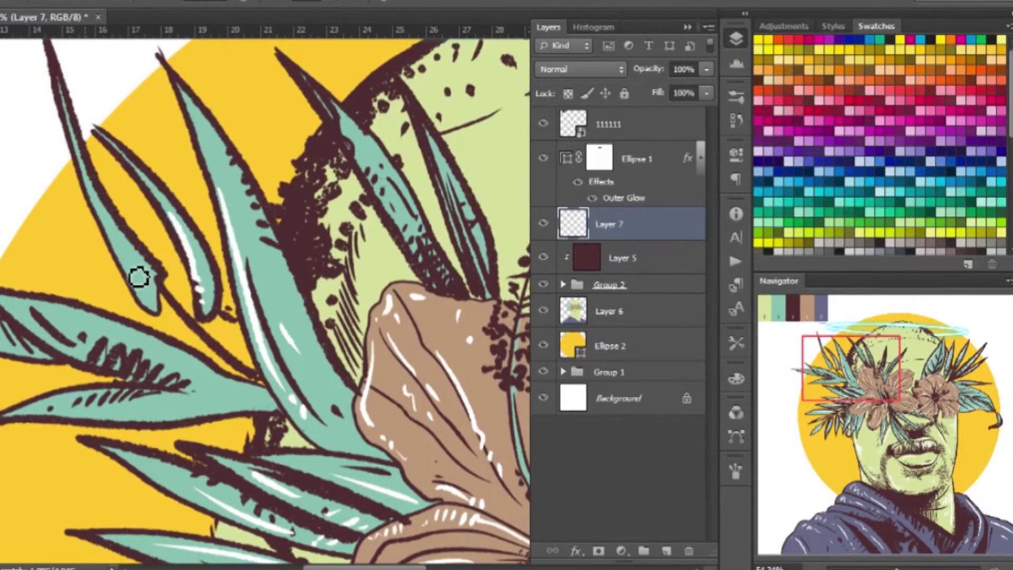
# - Scroll the Layers panel and hide the 111111 colour-swatch layer
pyautogui.scroll(-3, 21, 332)
pyautogui.scroll(4, 240, 300)
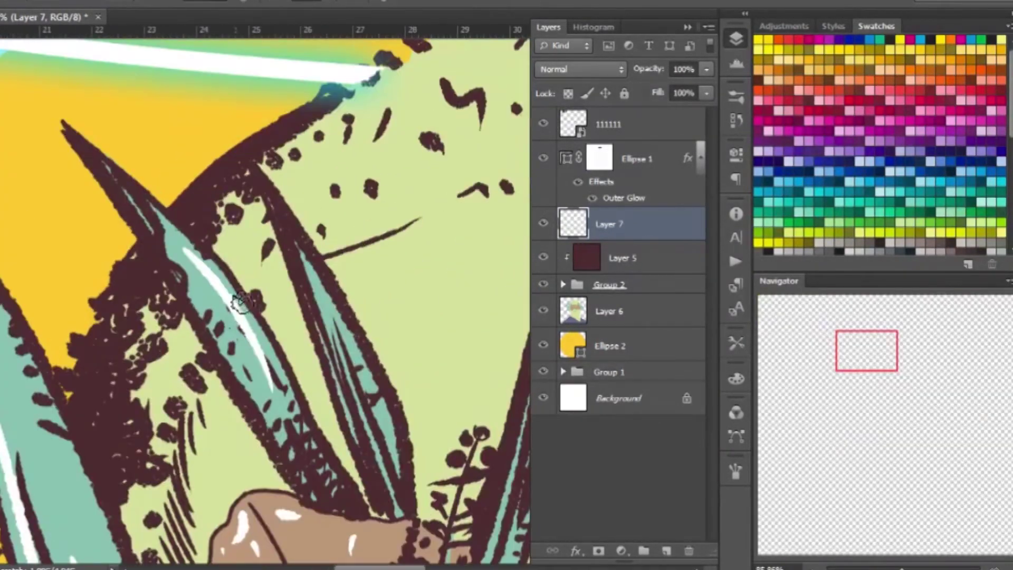
pyautogui.scroll(-1, 233, 242)
pyautogui.scroll(-1, 219, 238)
pyautogui.scroll(-1, 334, 225)
pyautogui.scroll(-1, 251, 285)
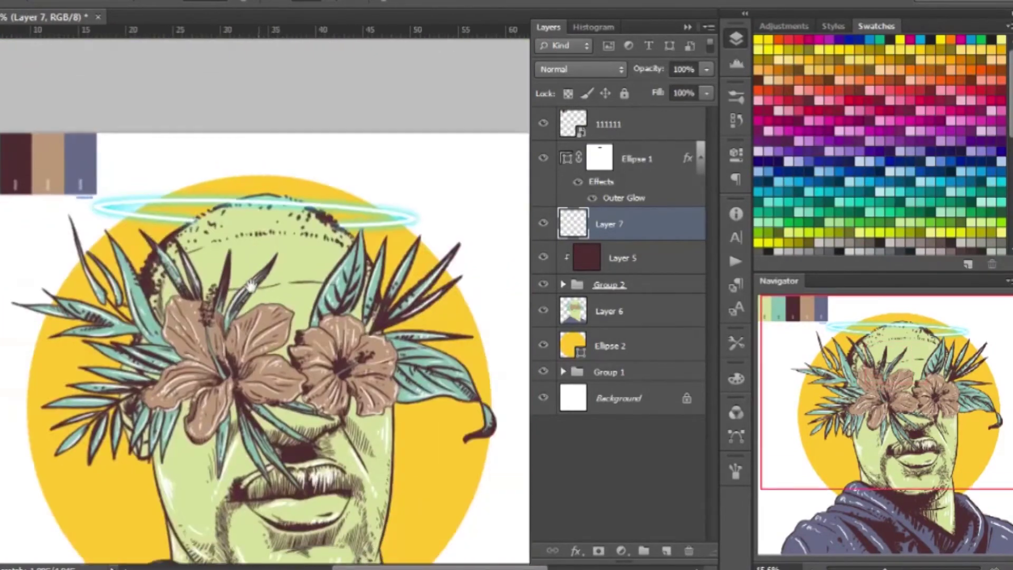
pyautogui.scroll(3, 327, 485)
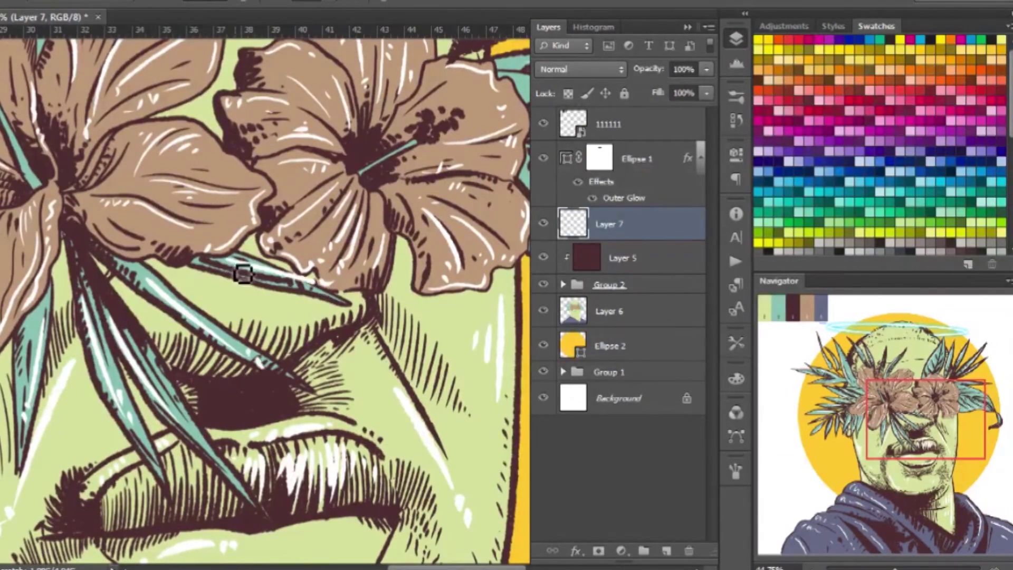
pyautogui.scroll(-5, 240, 248)
pyautogui.click(542, 123)
# - Save the portrait and switch to the Horizontal Type tool
pyautogui.hotkey('ctrl', 's')
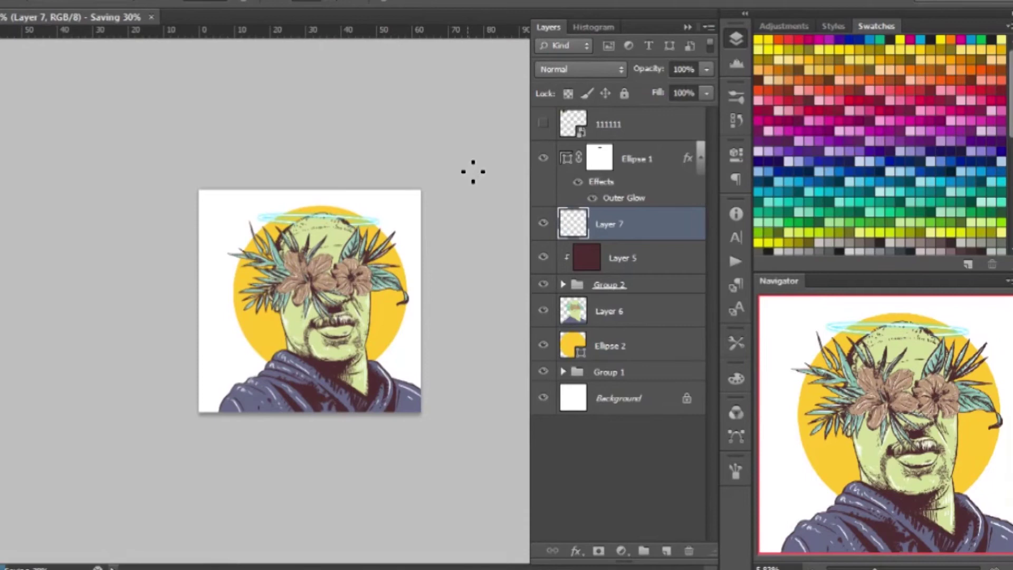
pyautogui.press('t')
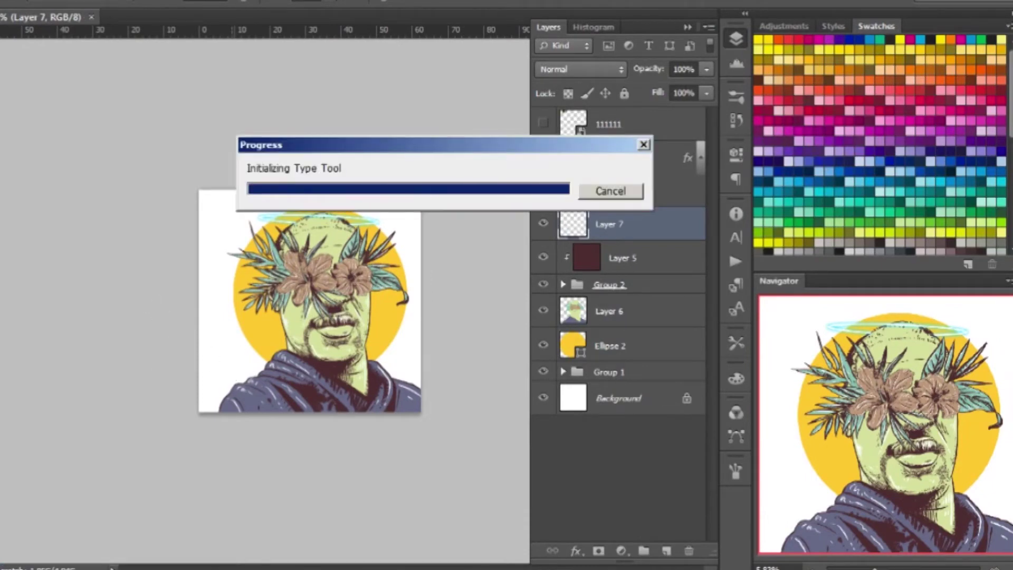